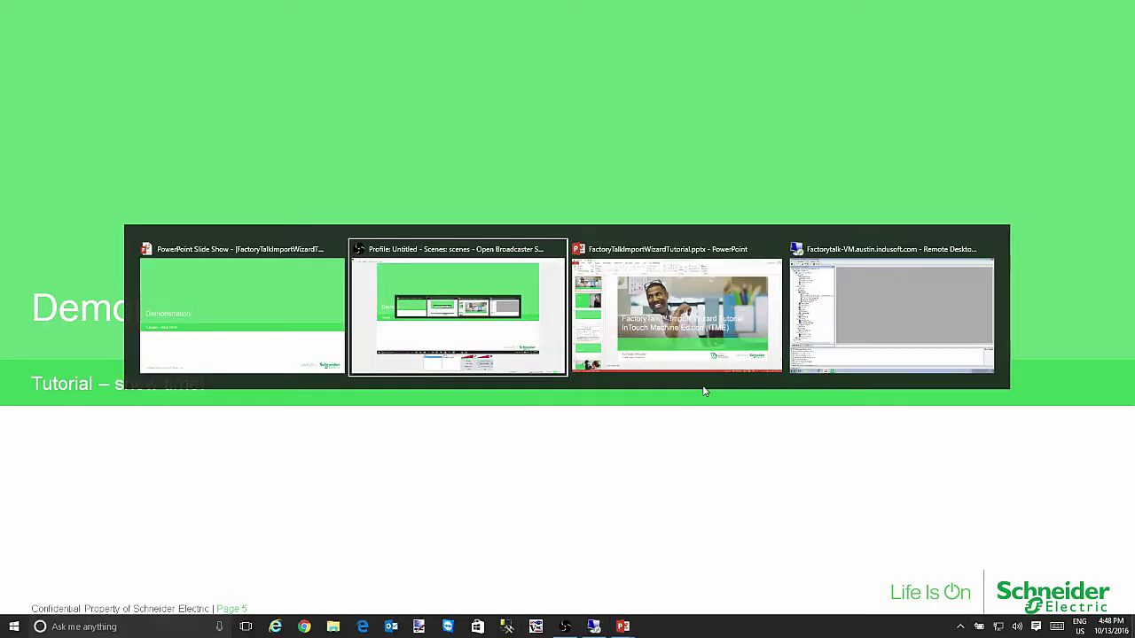
key(alt+Tab)
key(alt+Tab)
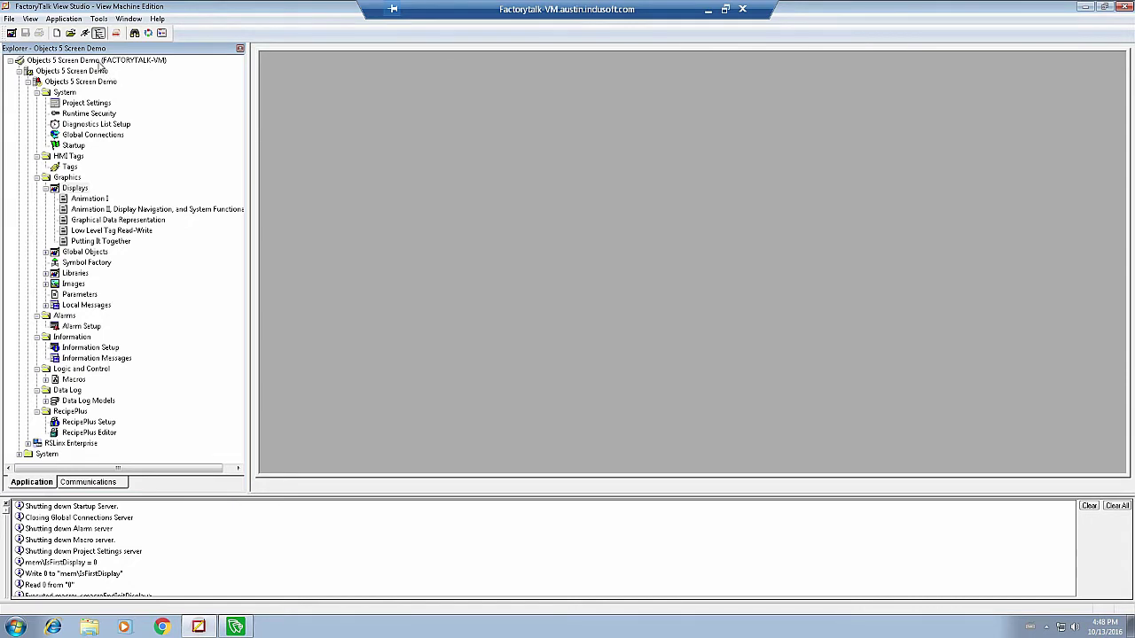
On the remote machine, select the Objects 5 Screen Demo project root in FactoryTalk View Studio.
click(99, 60)
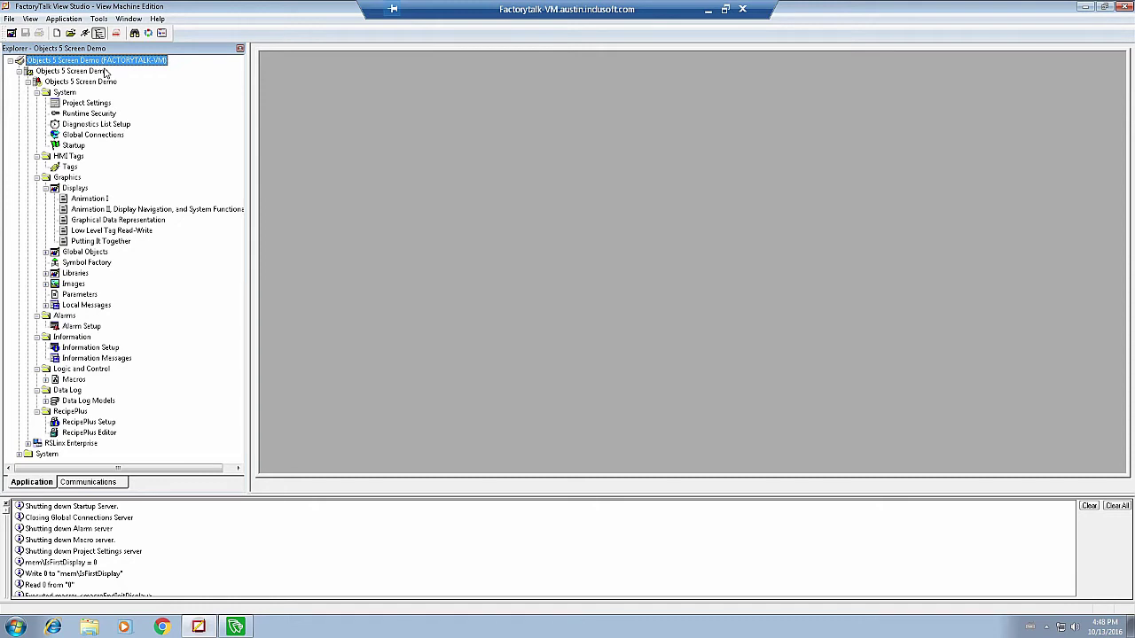
key(alt+Tab)
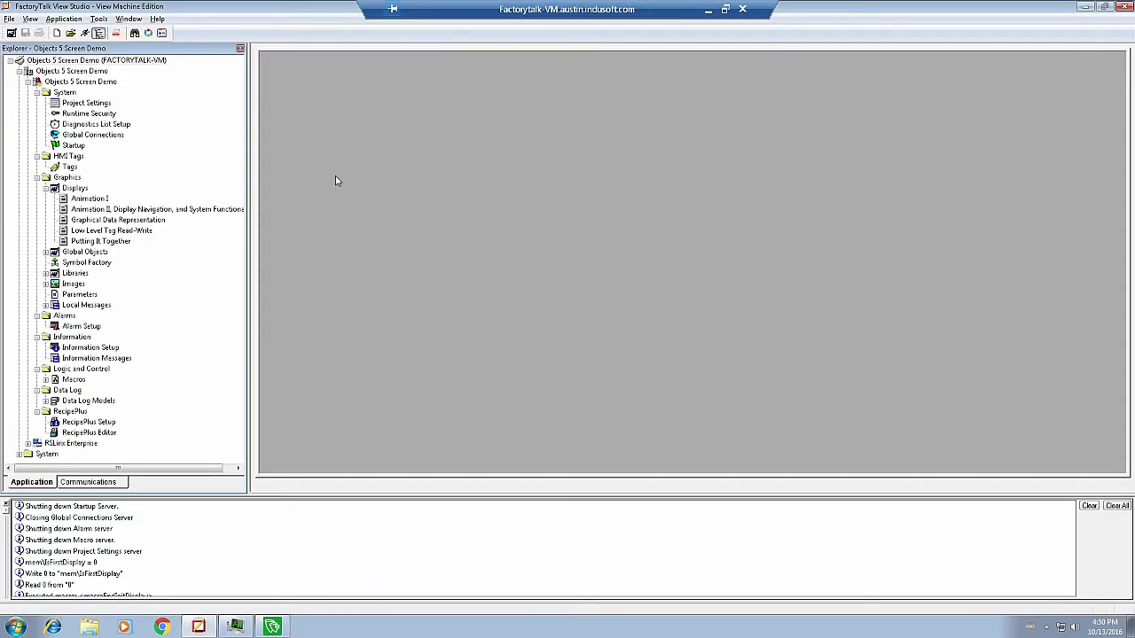
Glance at InTouch Machine Edition's blank EmbeddedDemo Screen1, then return to FactoryTalk View Studio.
key(alt+Tab)
key(Tab)
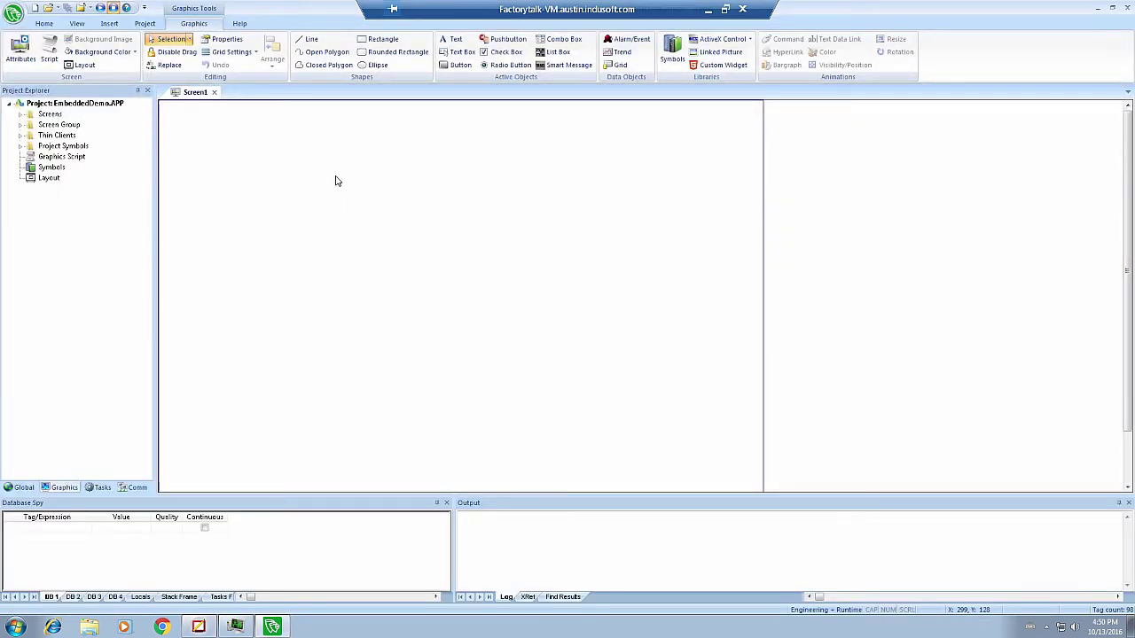
key(alt+Tab)
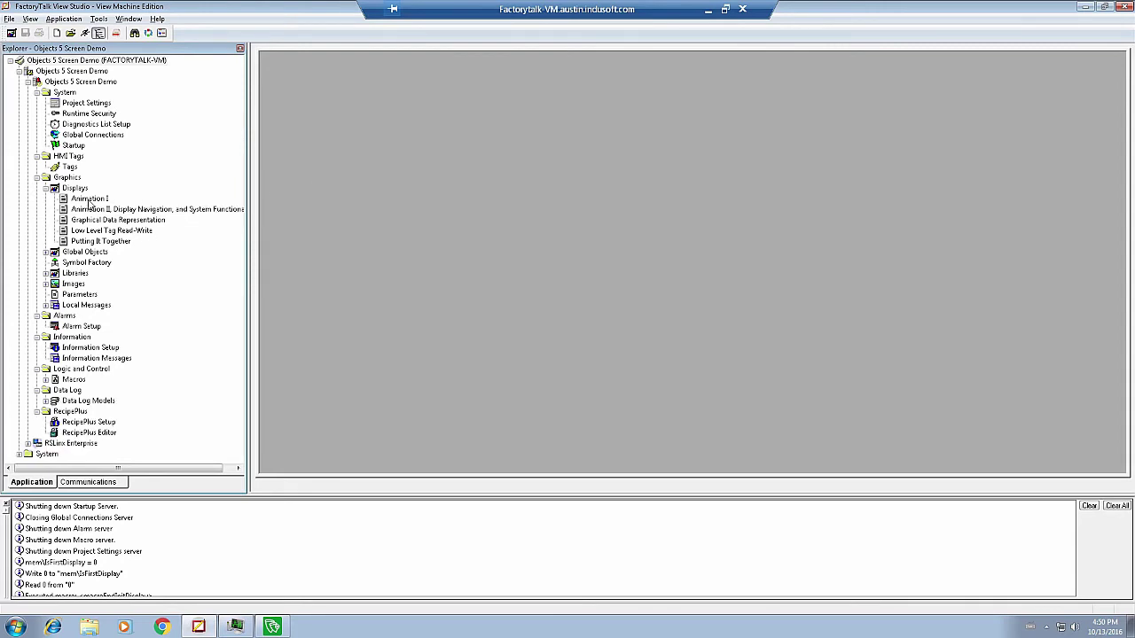
double_click(89, 200)
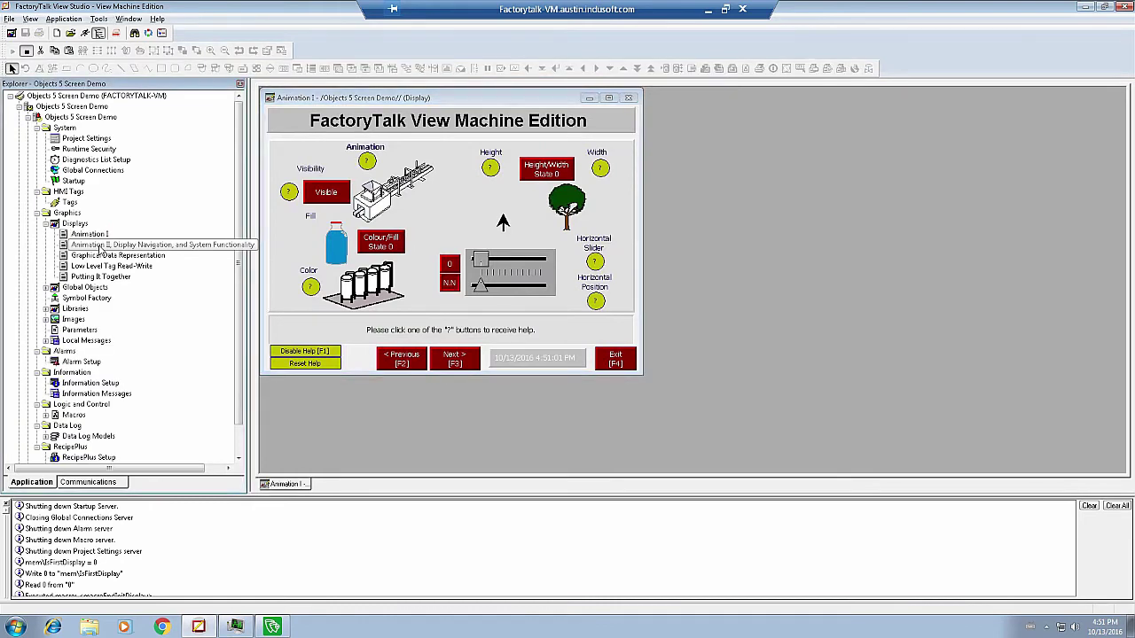
double_click(99, 245)
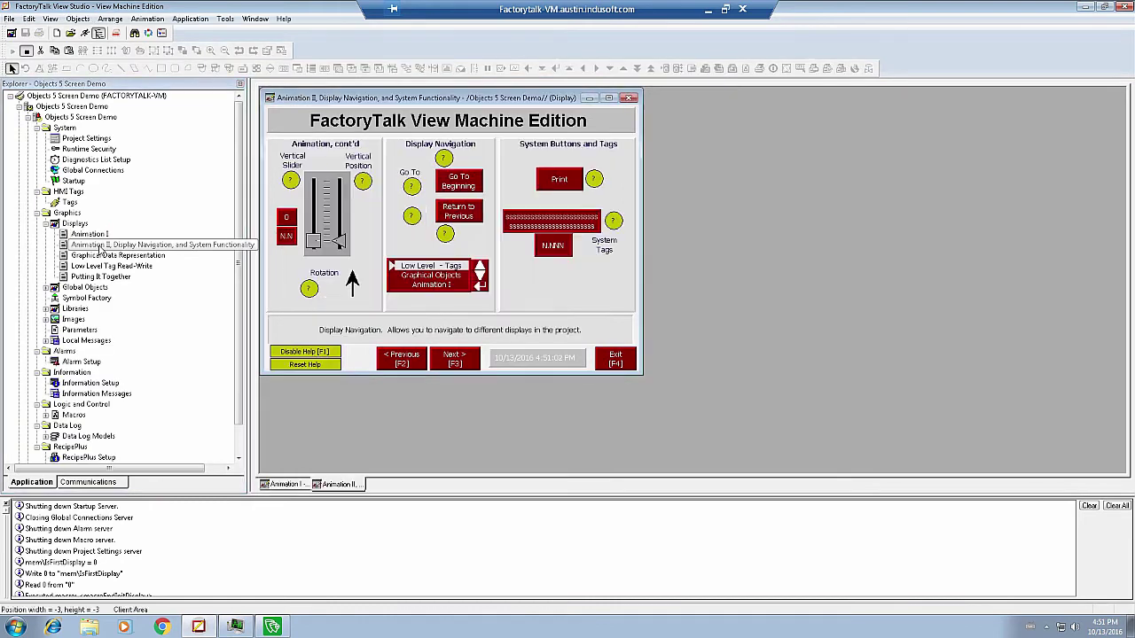
click(629, 98)
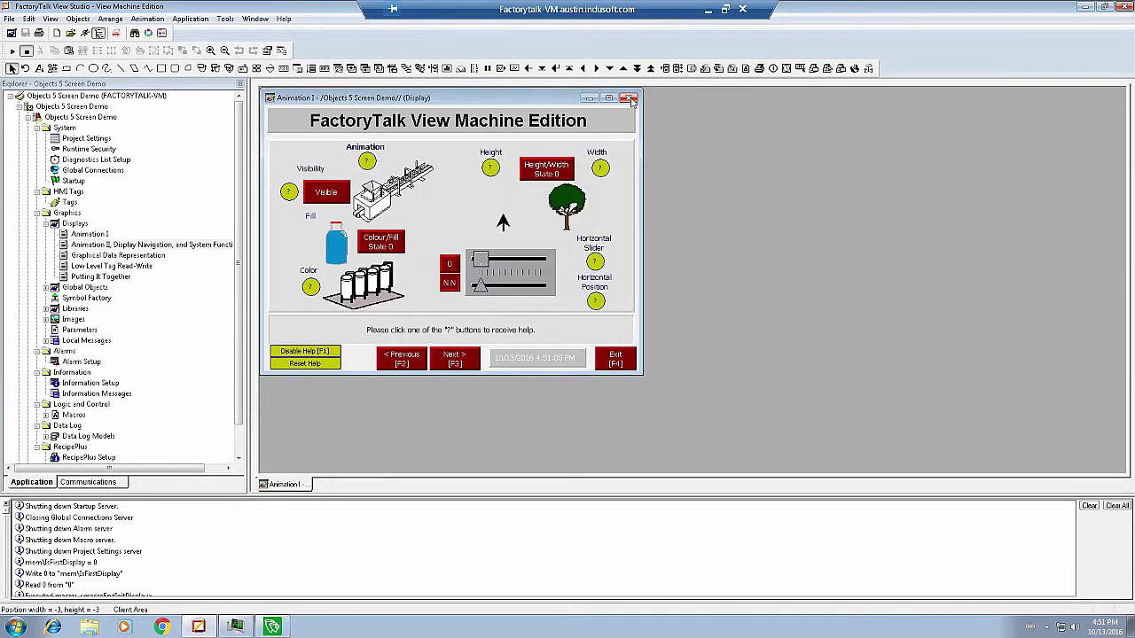
click(629, 99)
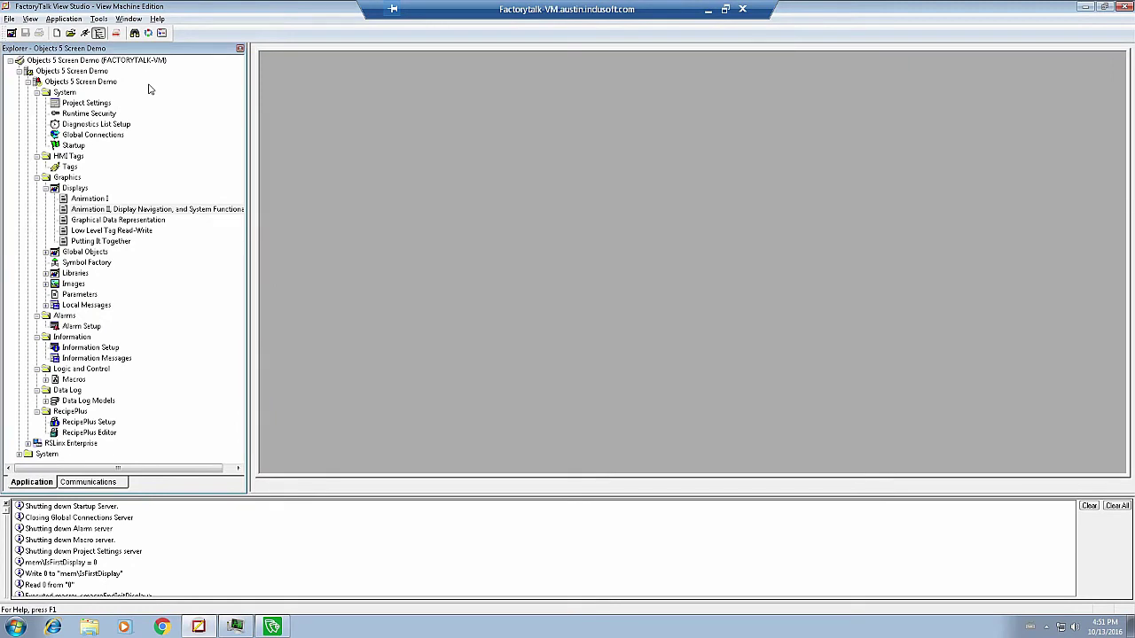
In the Tag Import and Export Wizard, set Objects 5 Screen Demo.med as the source project.
click(98, 19)
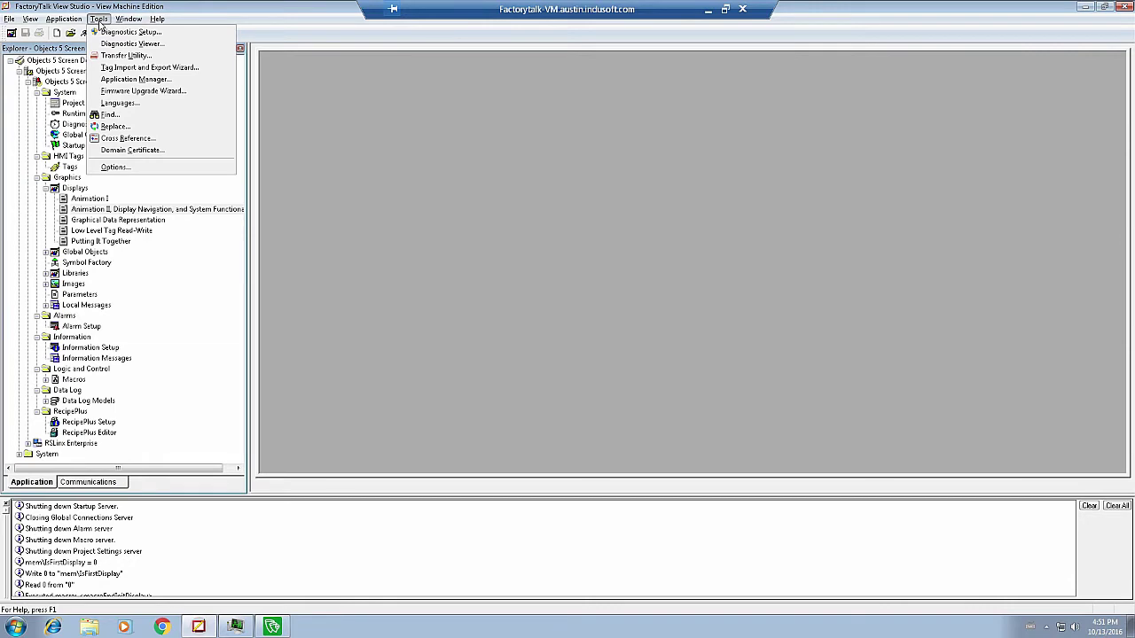
click(133, 68)
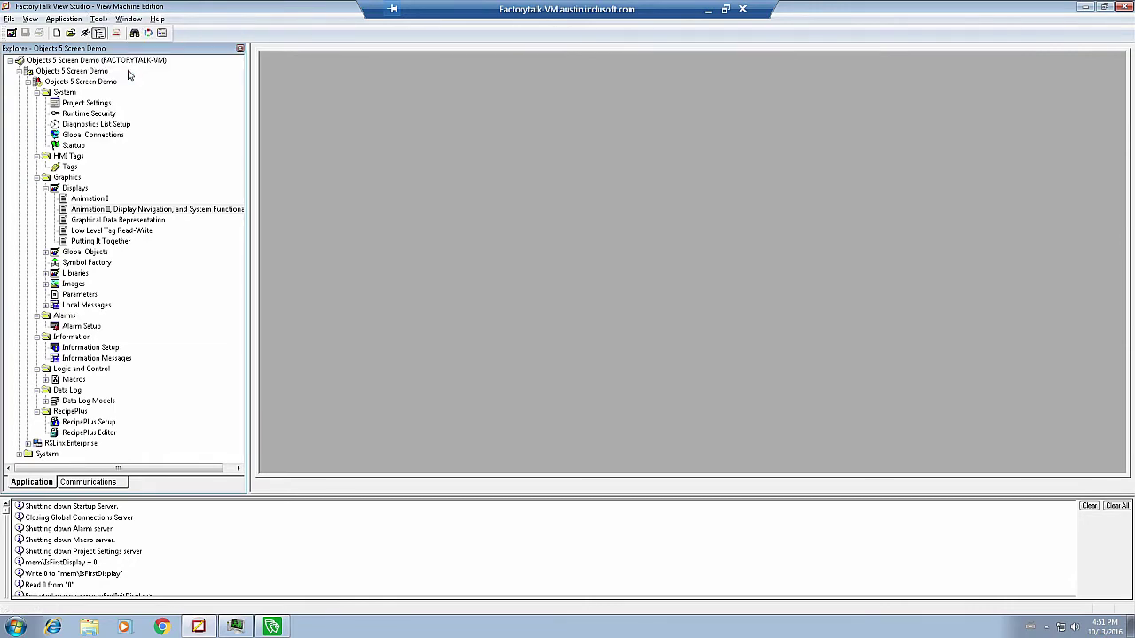
click(572, 382)
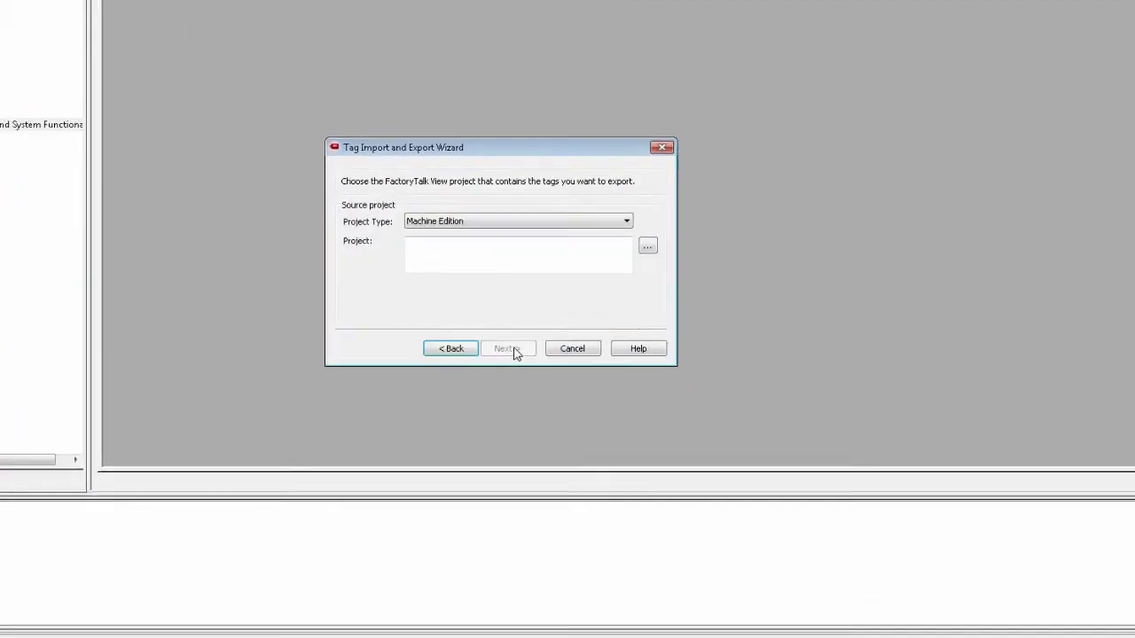
click(630, 217)
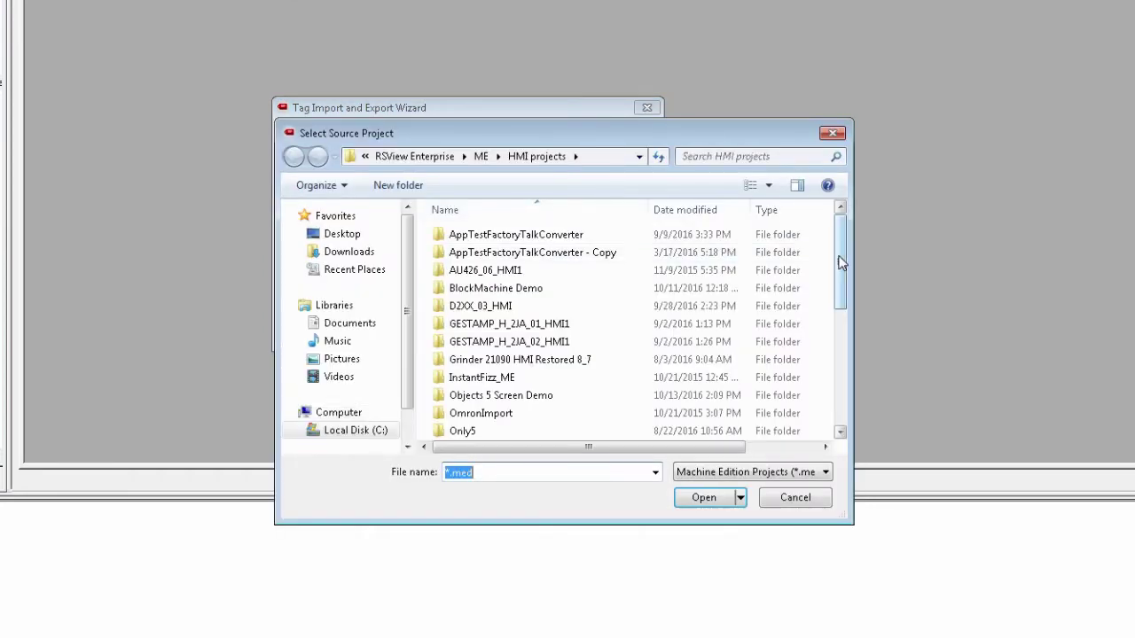
drag(842, 261, 840, 274)
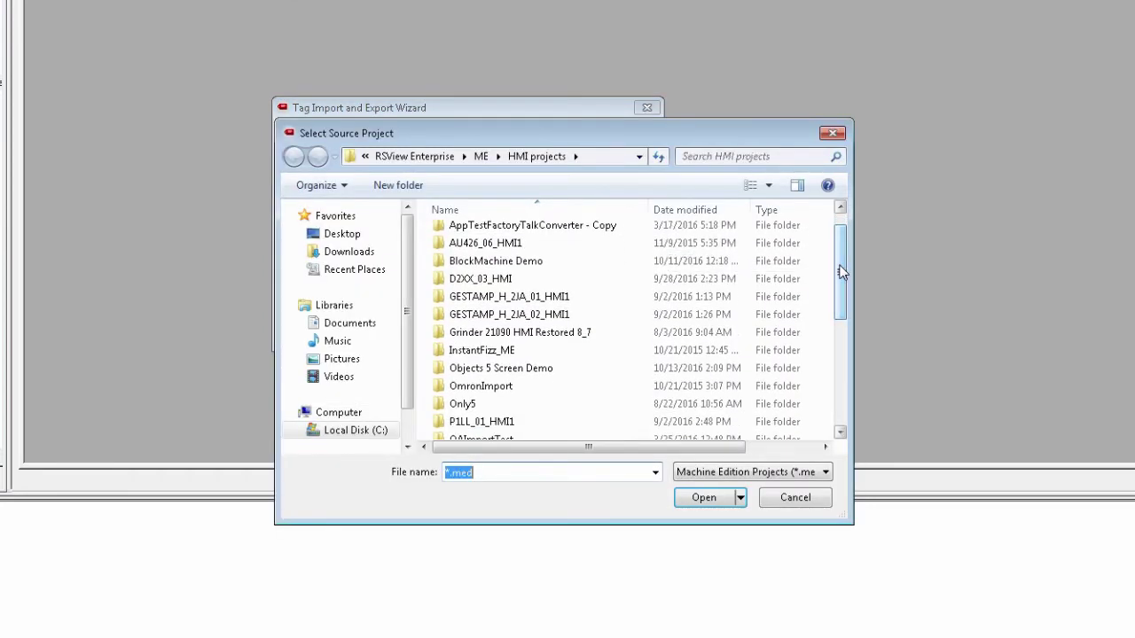
click(517, 375)
double_click(517, 374)
drag(851, 332, 848, 410)
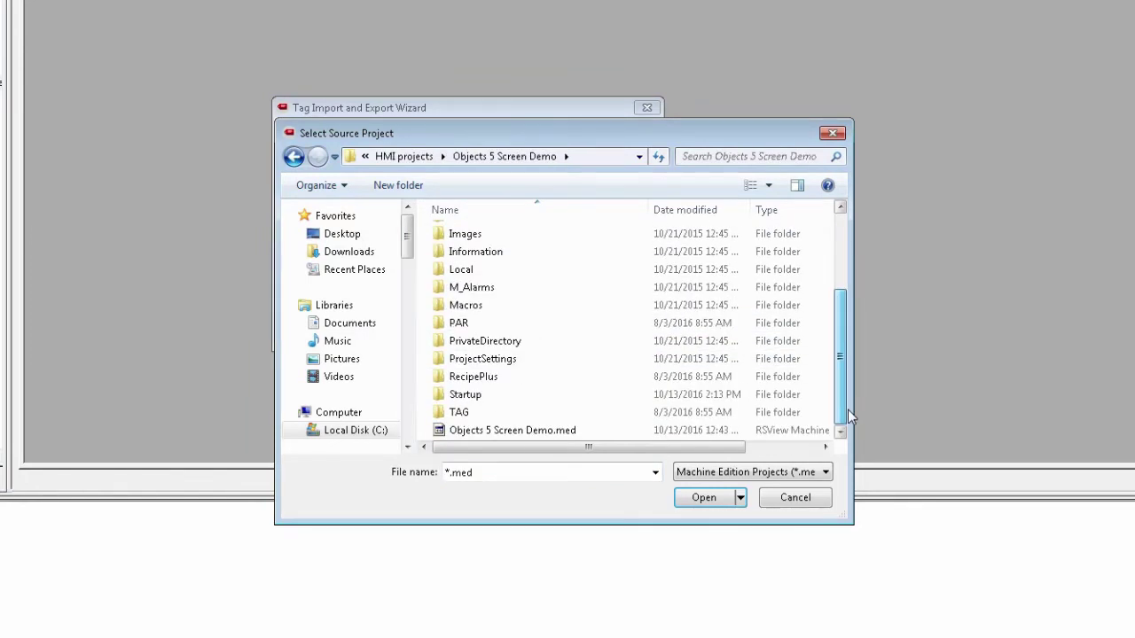
click(529, 431)
click(697, 500)
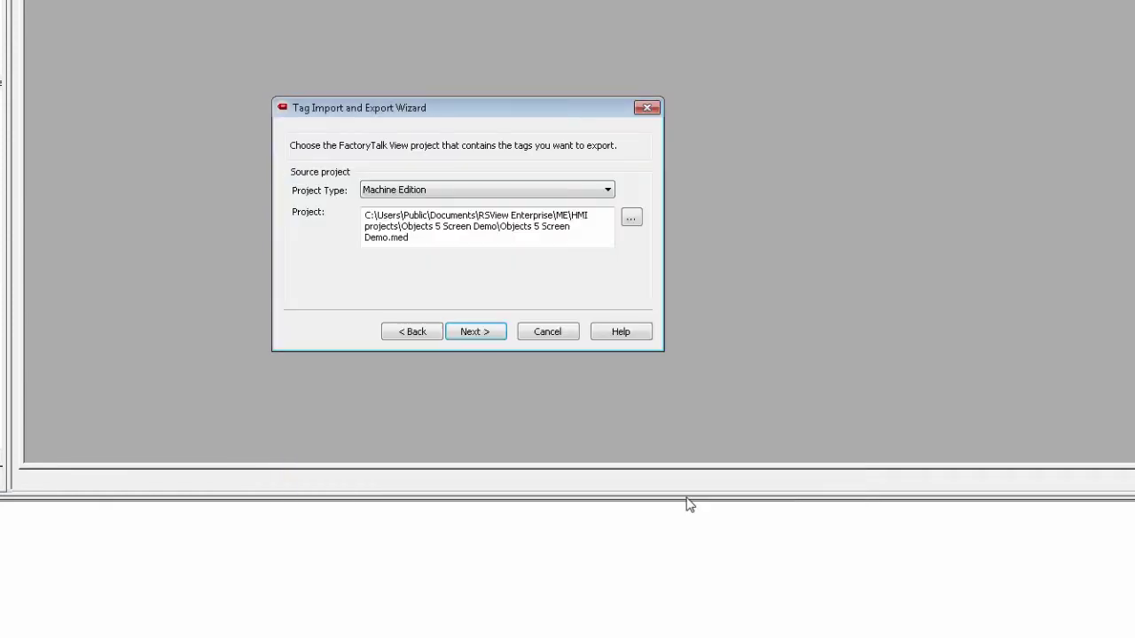
click(470, 335)
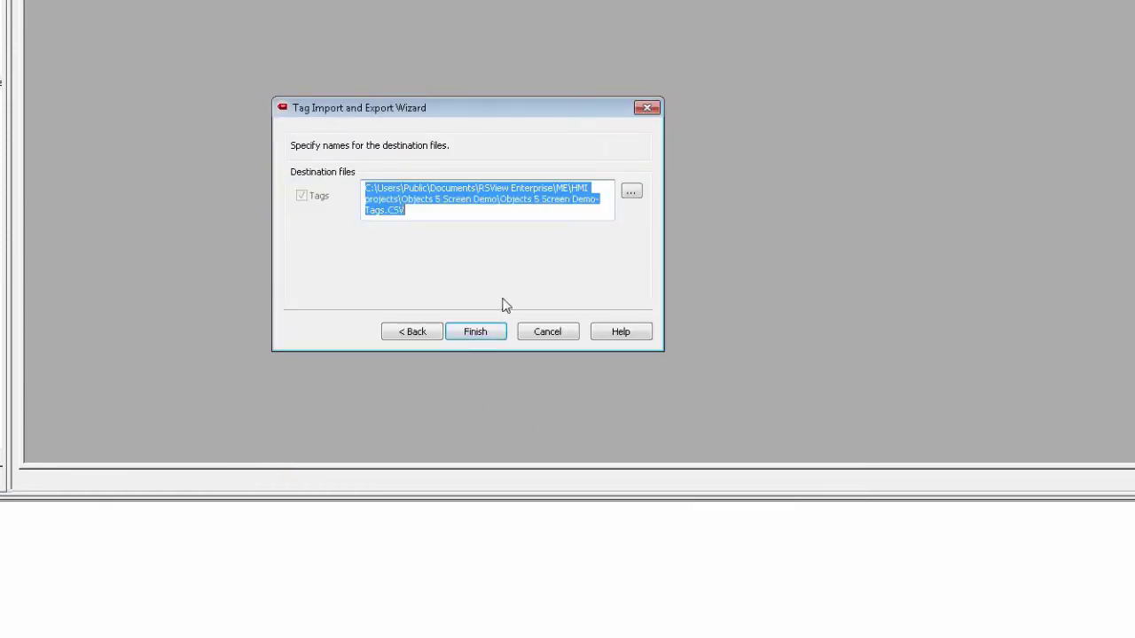
Set the destination file to Tags.csv inside new Desktop folders FTExport\Tags.
click(631, 194)
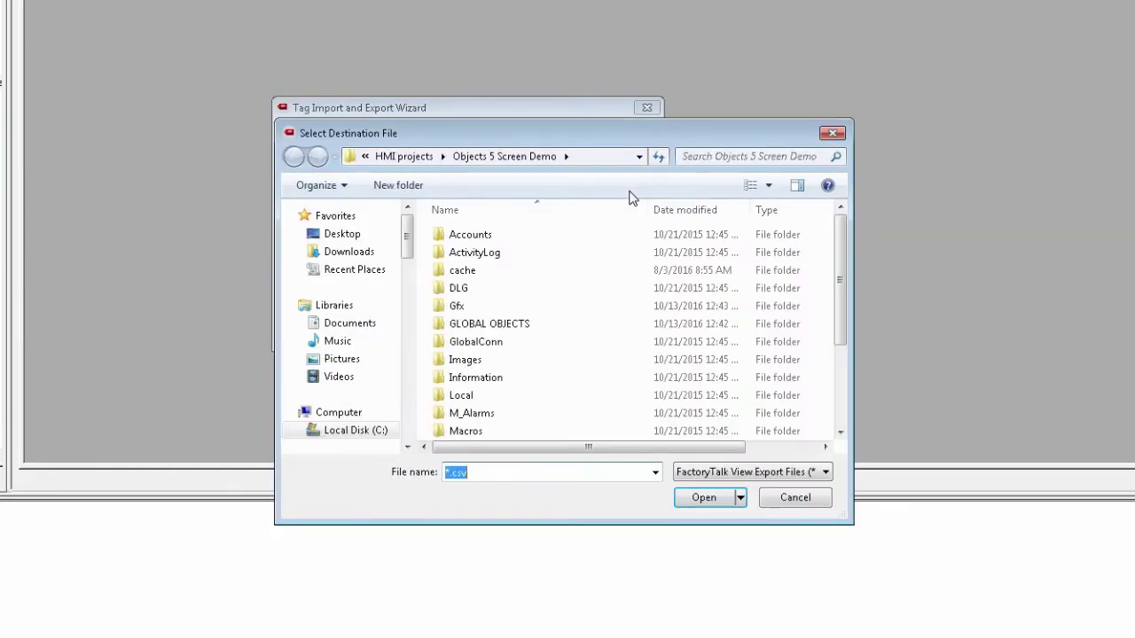
click(344, 234)
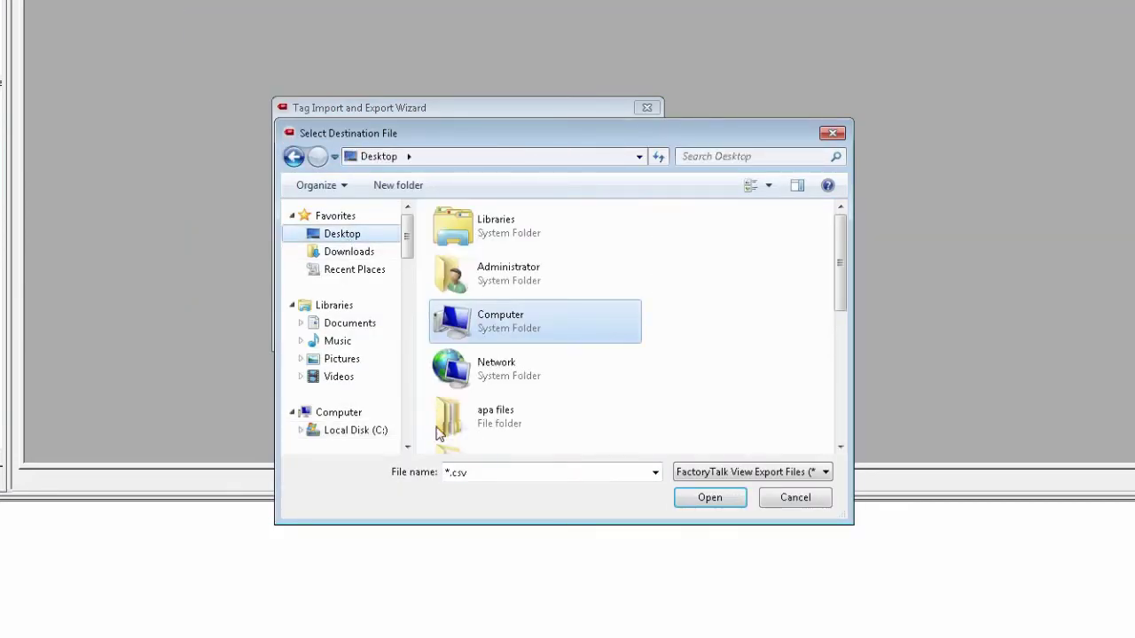
click(398, 186)
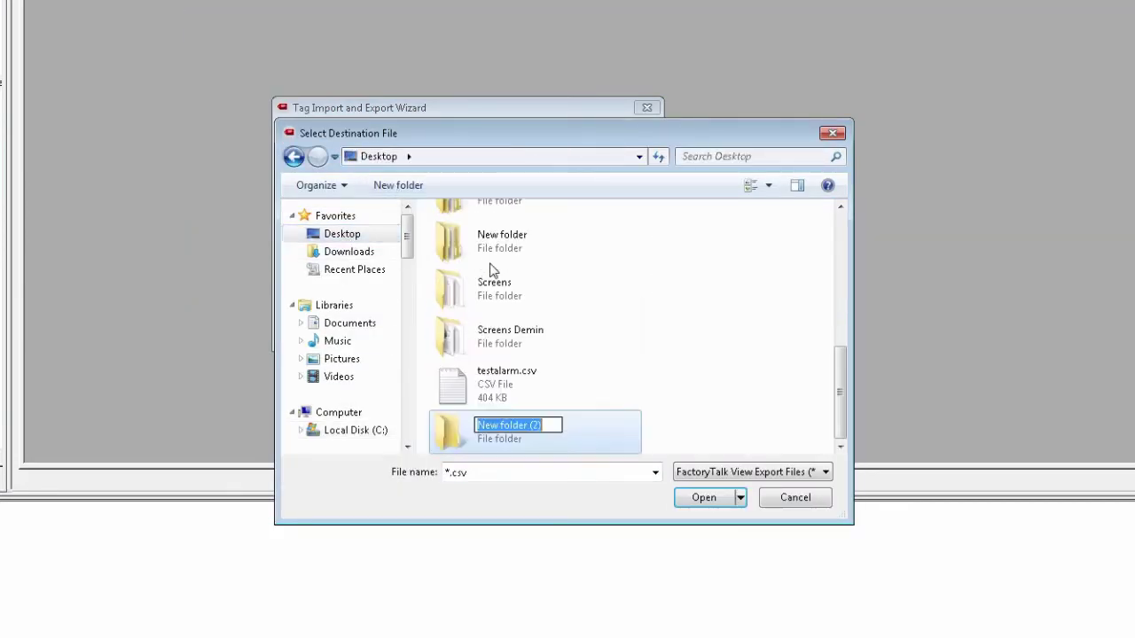
text(FTE)
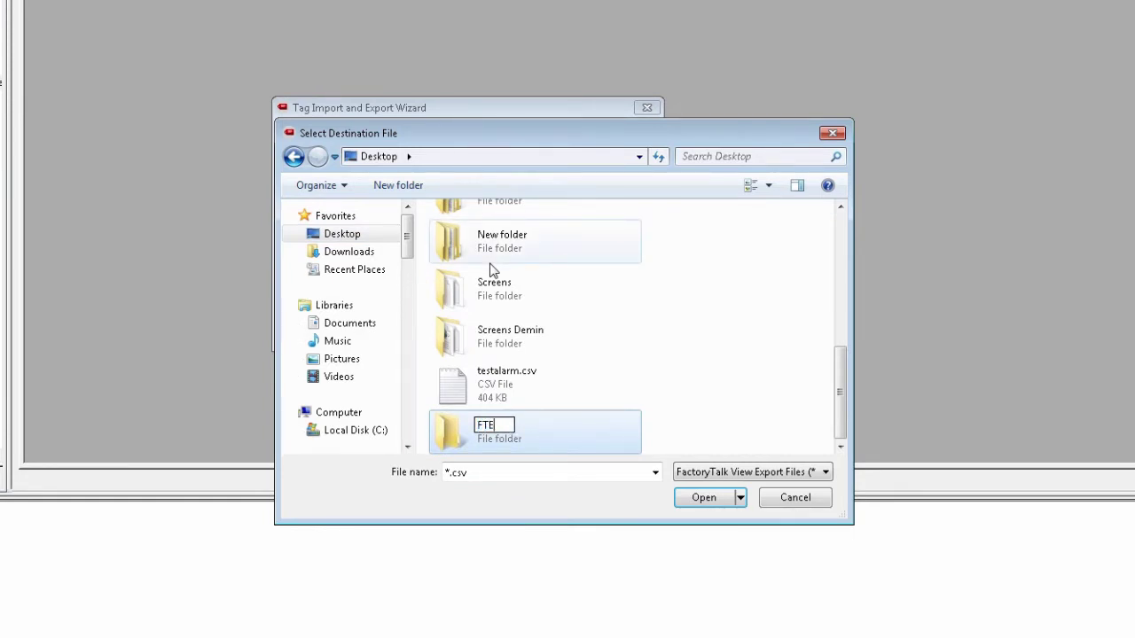
text(xport)
key(Return)
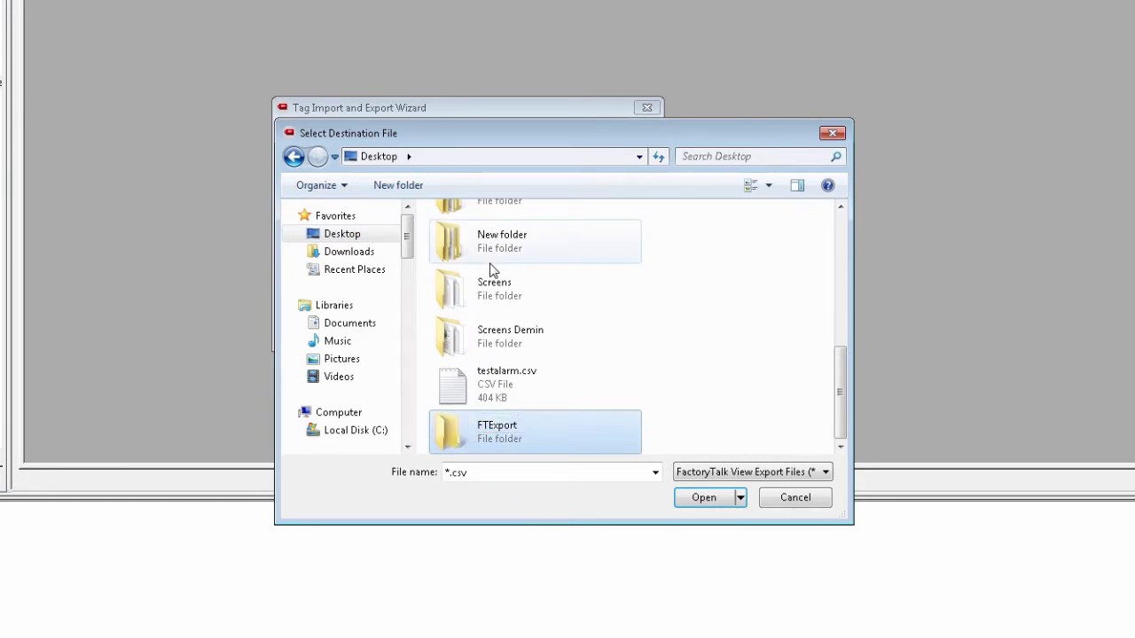
key(Return)
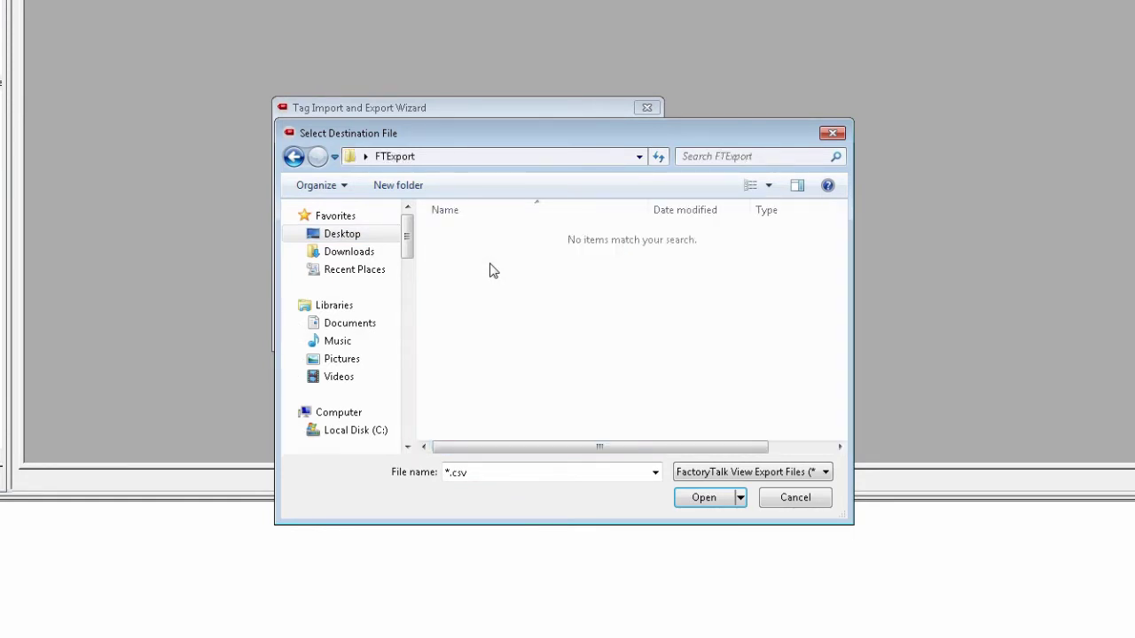
click(400, 188)
text(Tags)
key(Return)
key(Return)
click(451, 471)
click(451, 472)
key(BackSpace)
text(Tags)
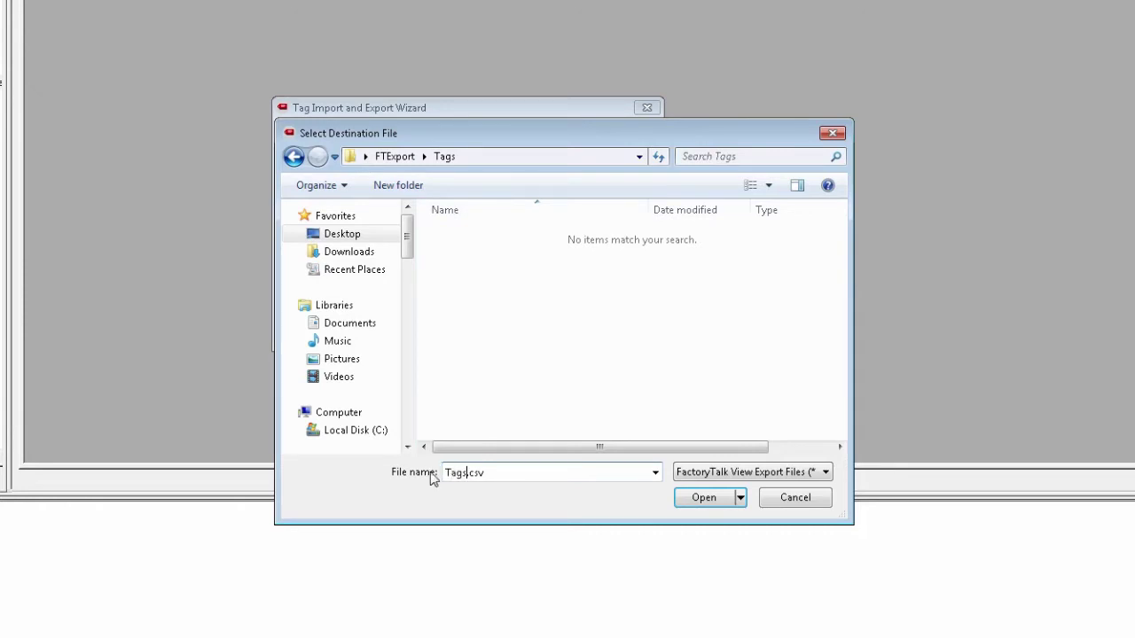
key(Return)
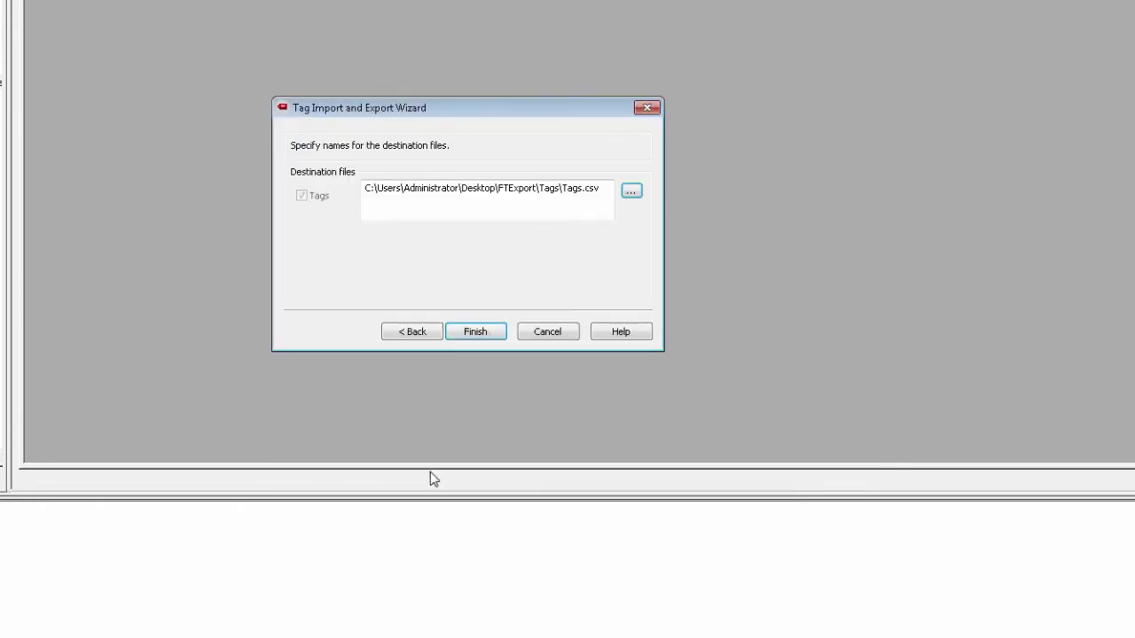
Finish the tag export and start a displays export in the Graphics Import Export Wizard.
click(476, 332)
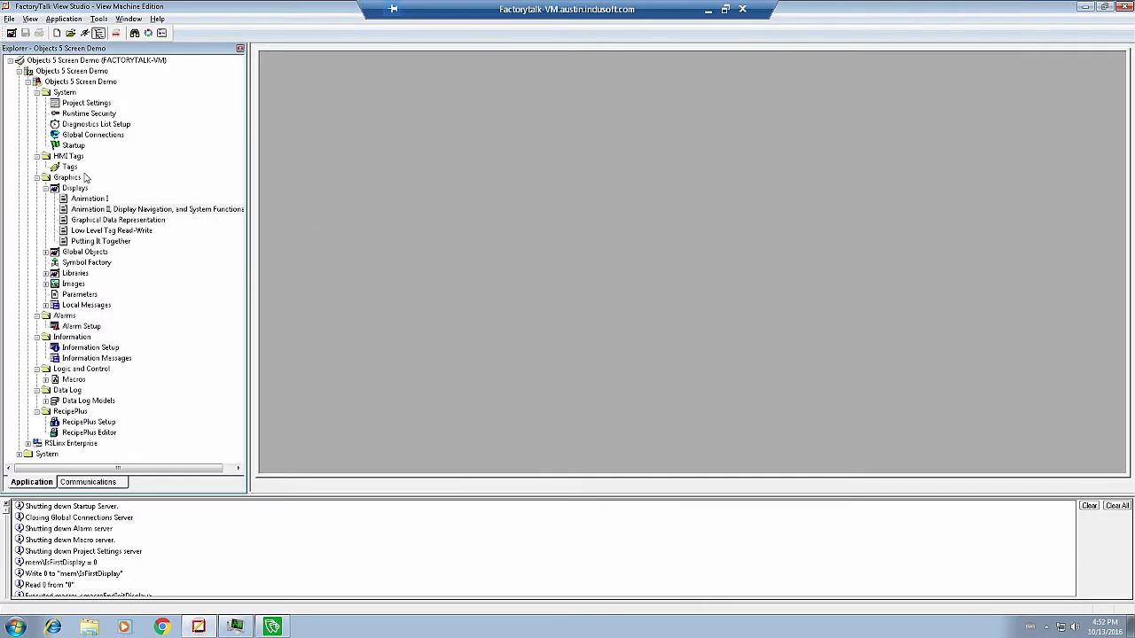
click(76, 190)
right_click(84, 191)
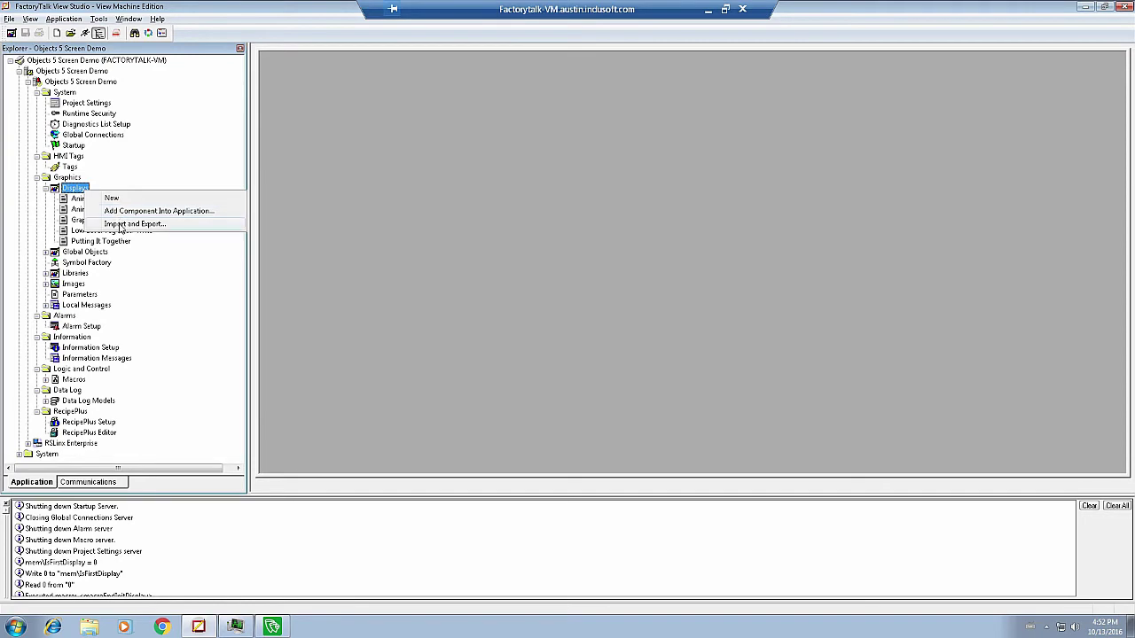
click(121, 225)
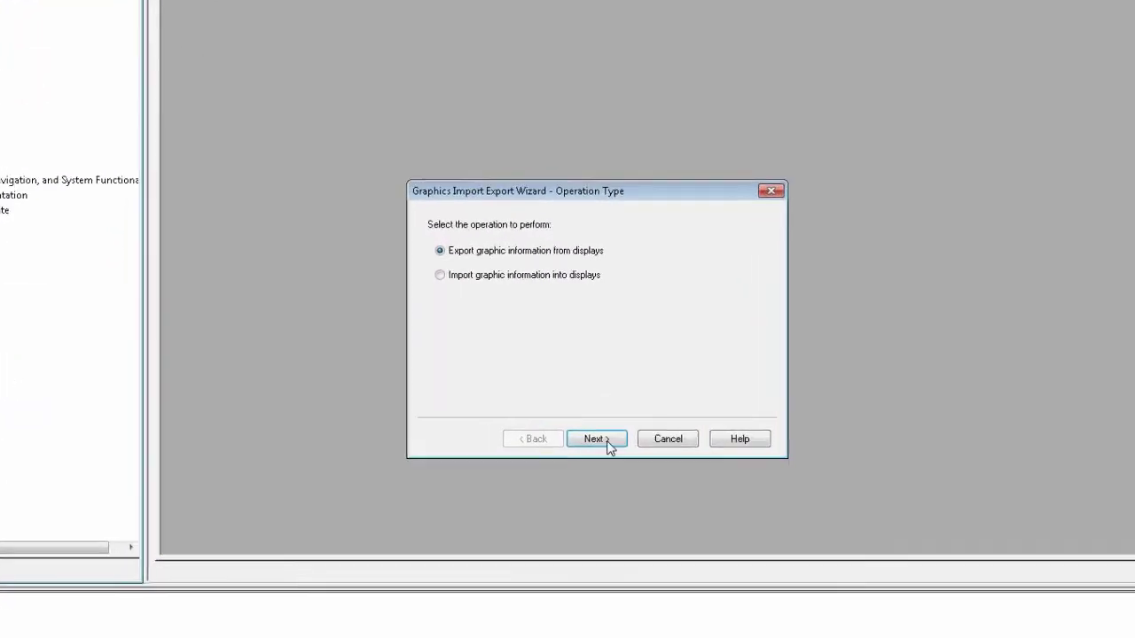
click(607, 442)
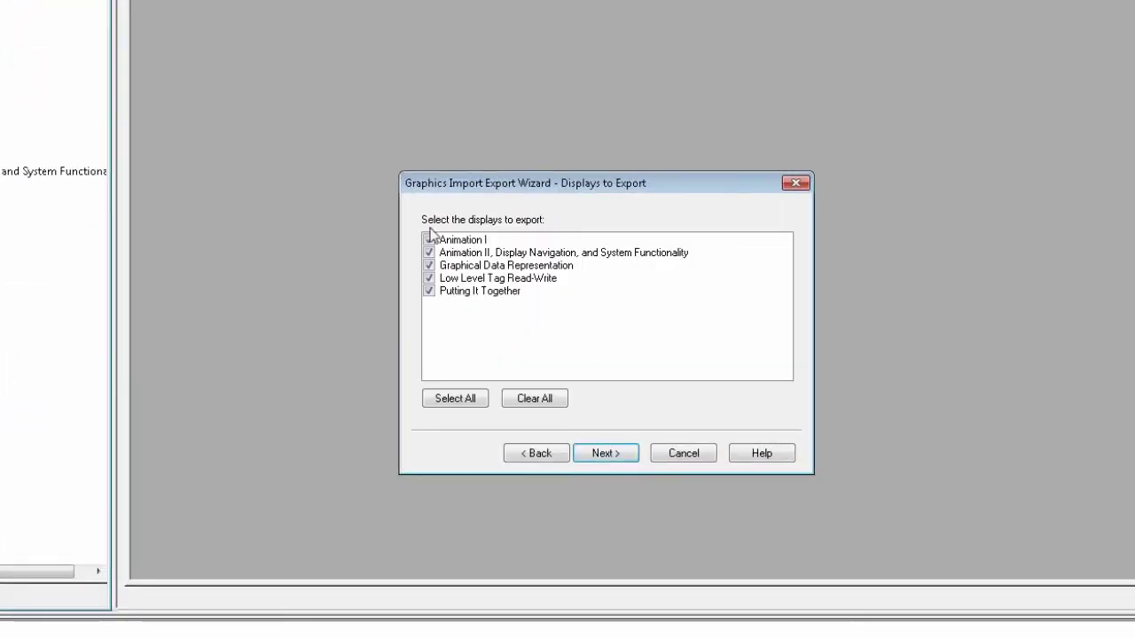
click(608, 453)
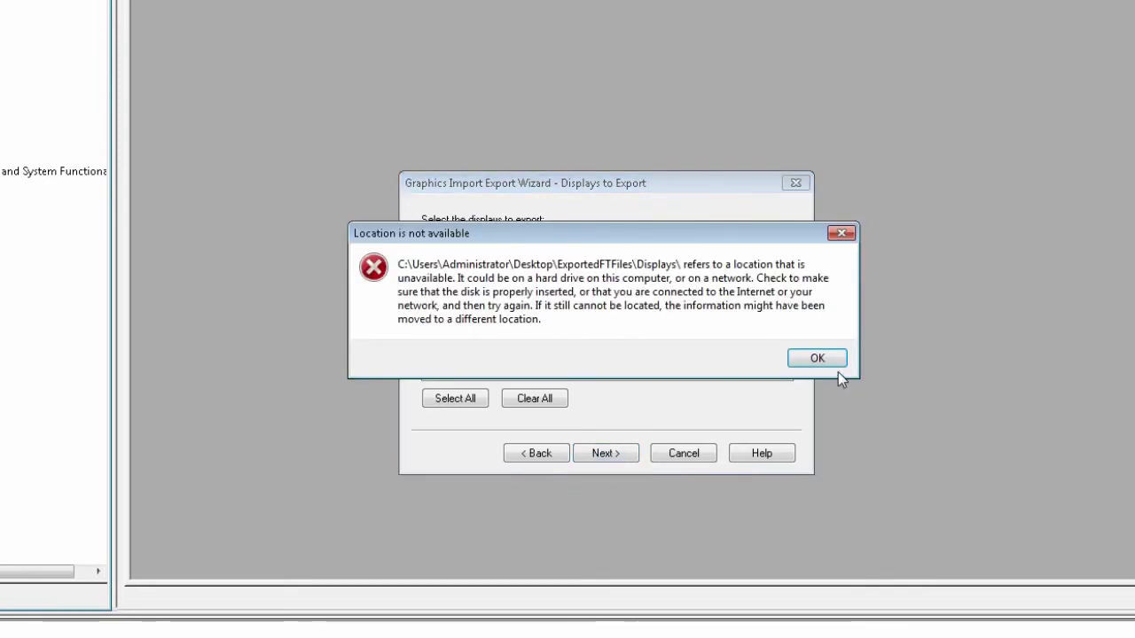
click(833, 361)
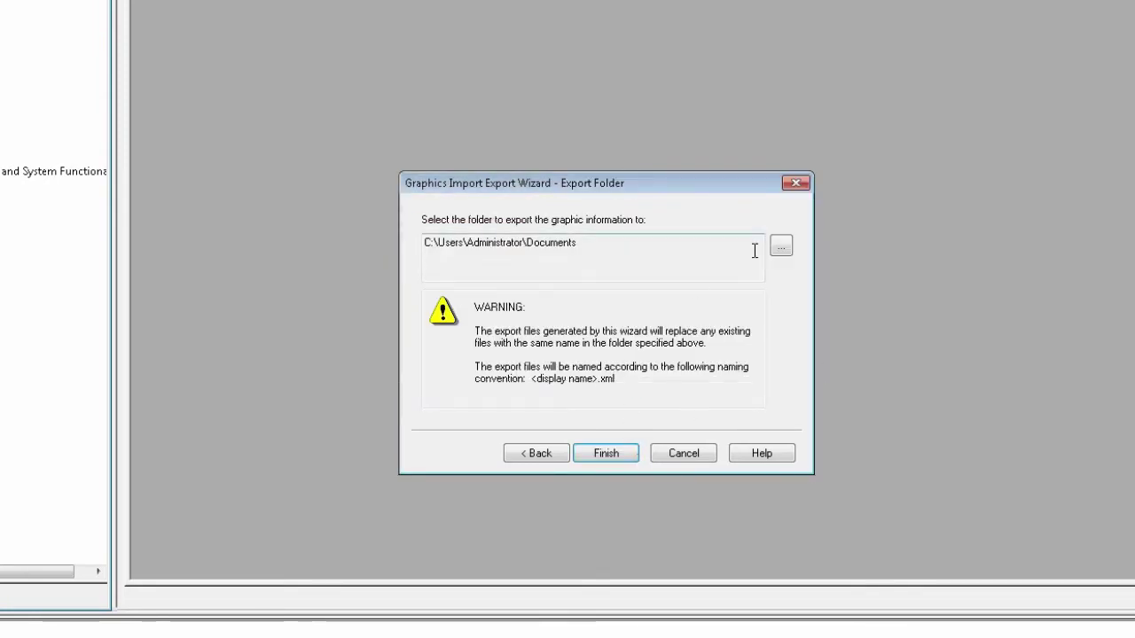
Set the displays export folder to a new Displays folder inside Desktop\FTExport.
click(781, 247)
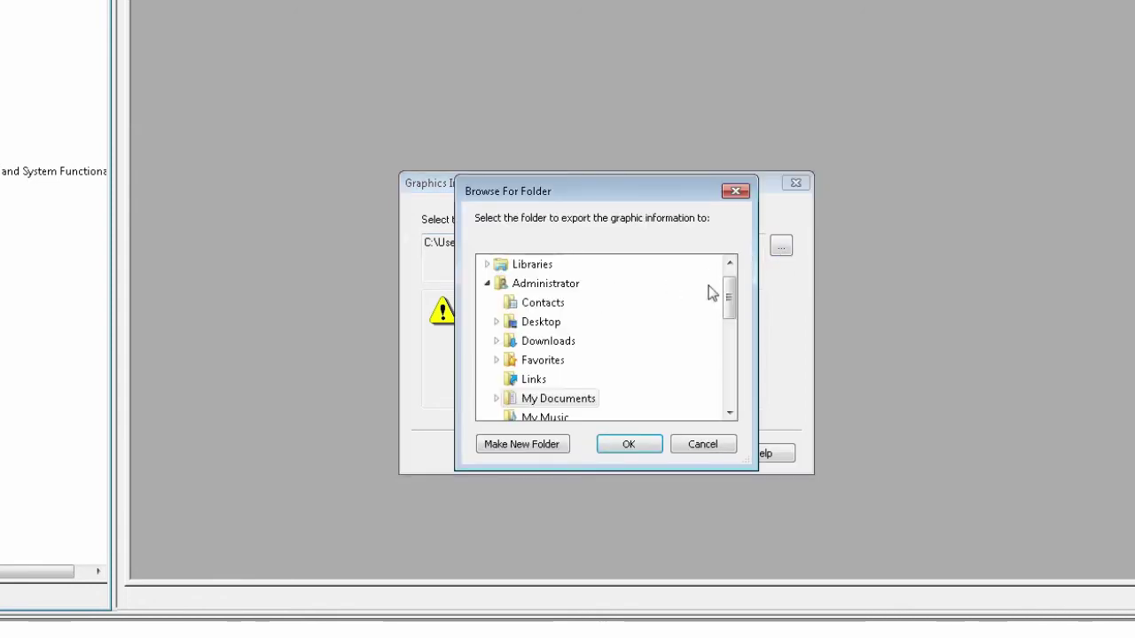
drag(730, 299, 730, 278)
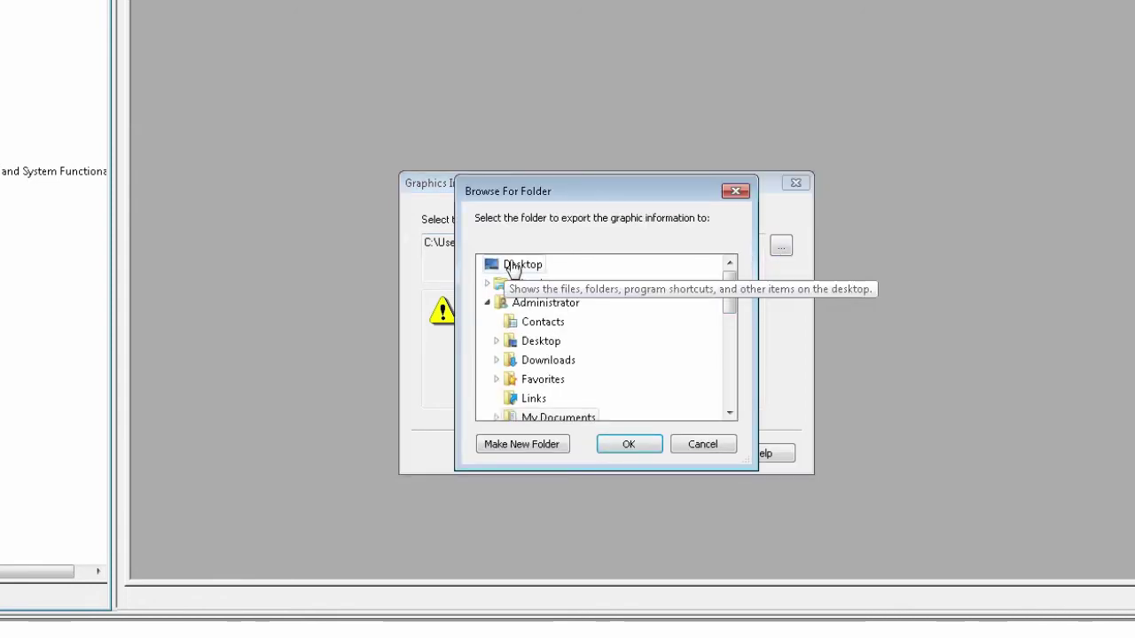
click(509, 266)
click(487, 303)
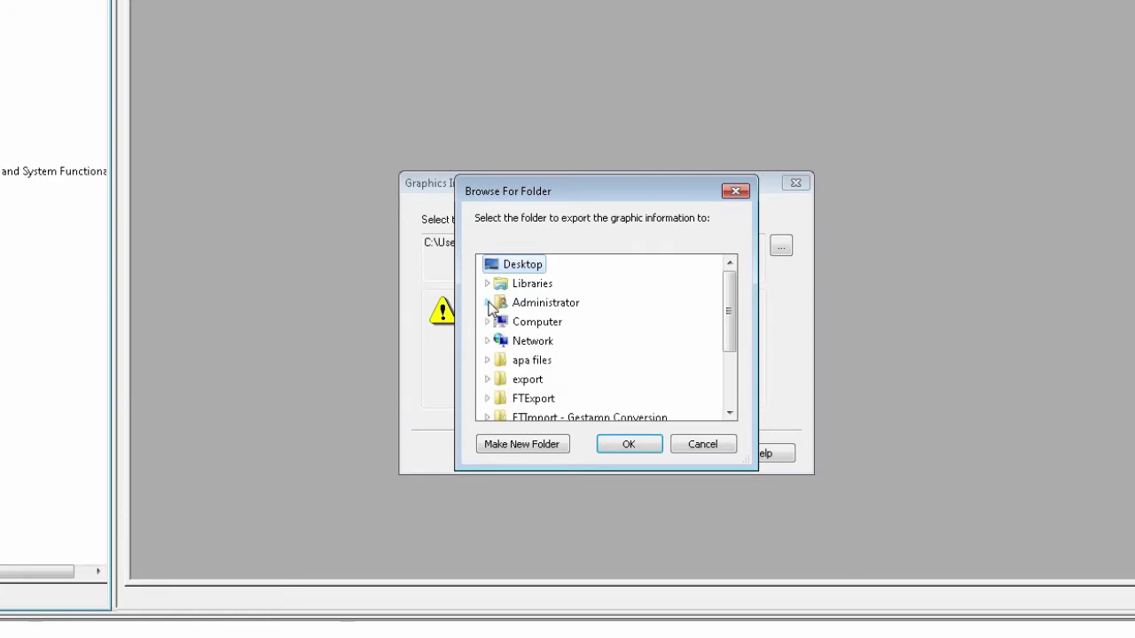
click(533, 398)
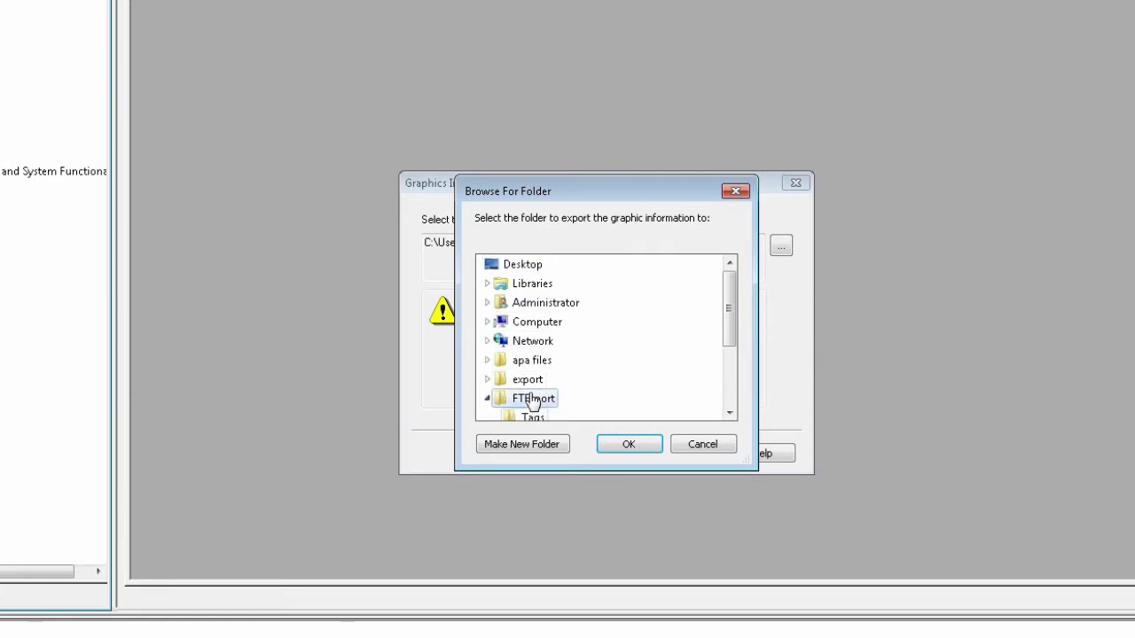
scroll(731, 325, down, 1)
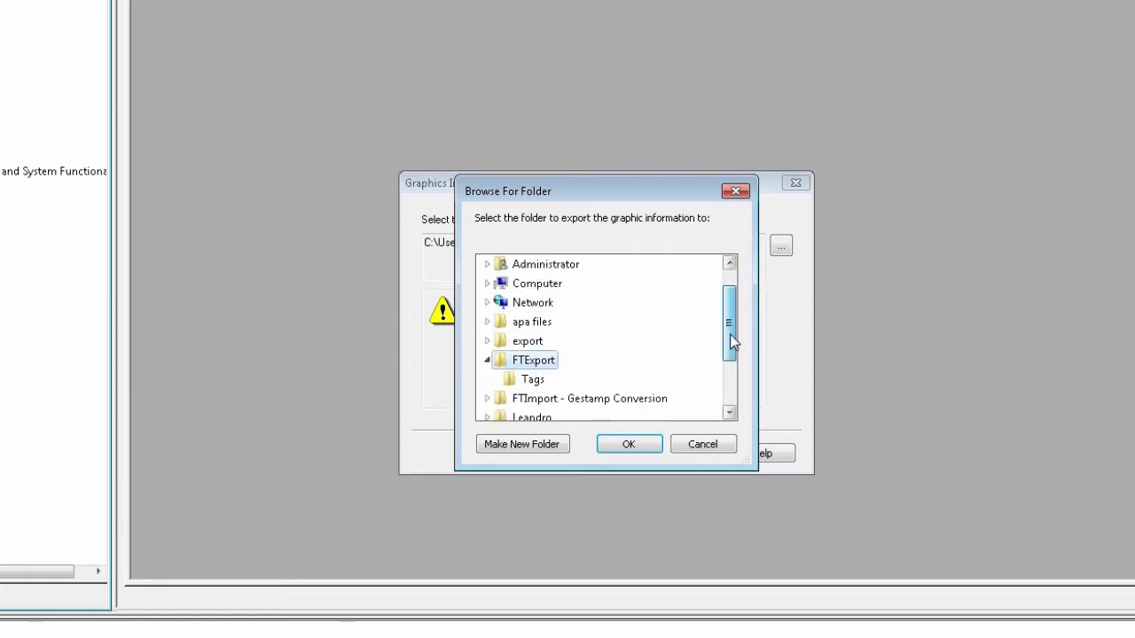
click(529, 443)
text(Displays)
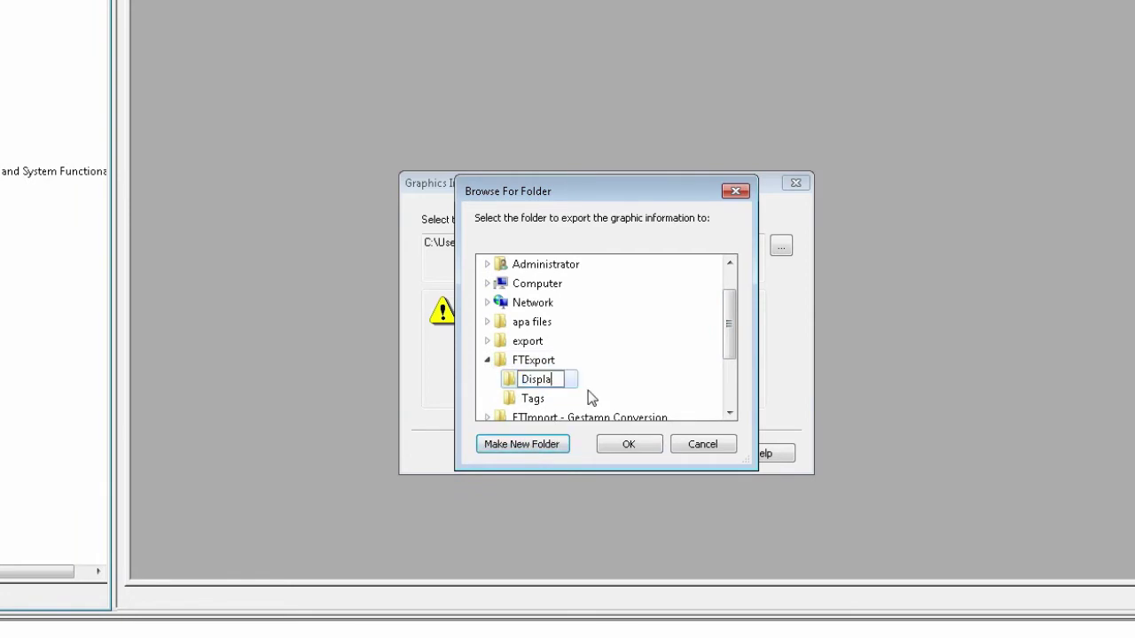
key(Return)
key(Return)
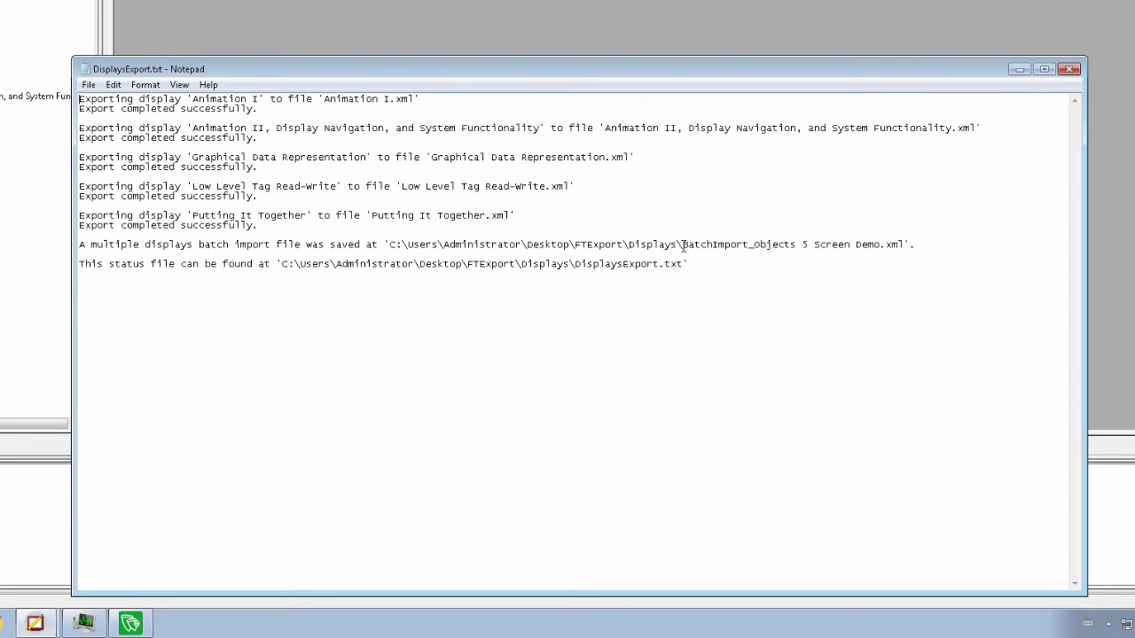
Highlight the BatchImport_Objects file name in the export log, then close Notepad.
drag(683, 244, 796, 245)
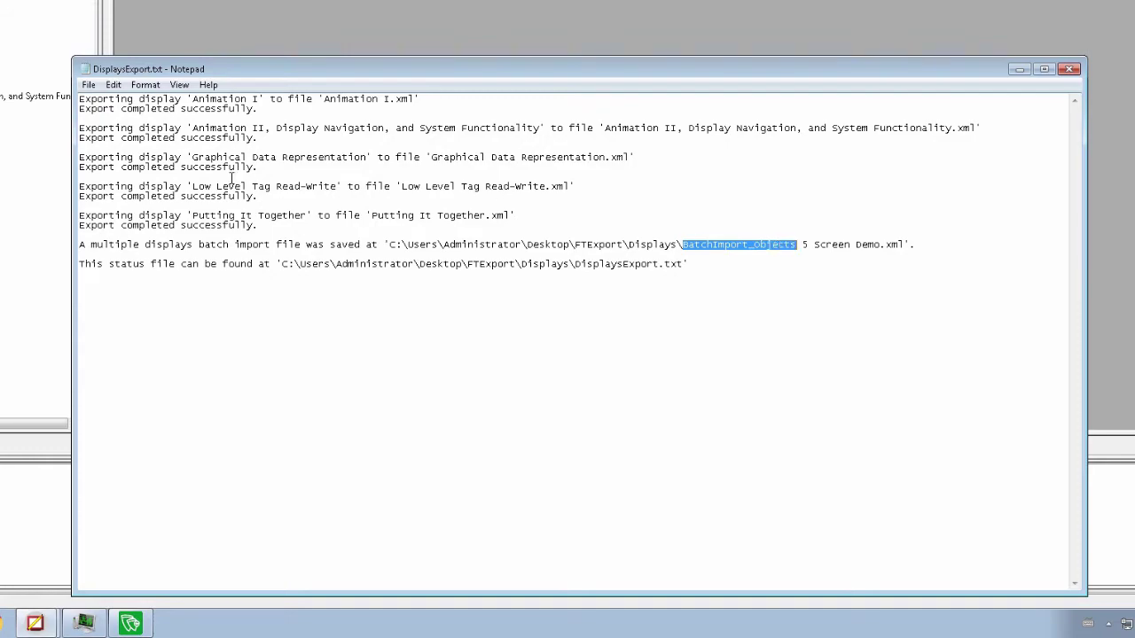
double_click(84, 69)
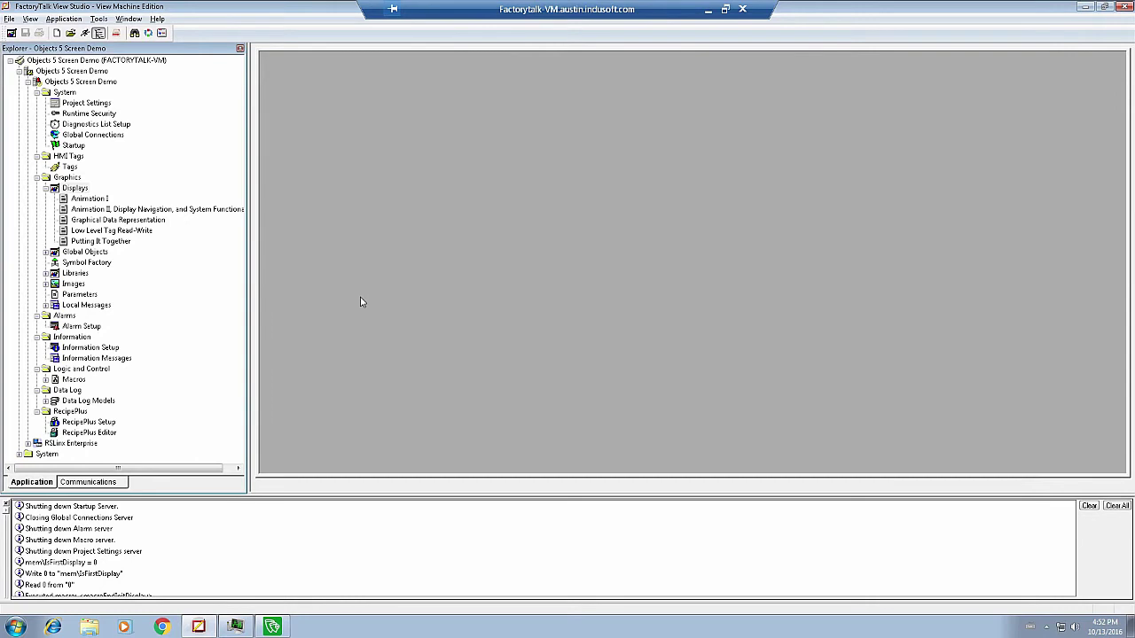
Launch the Alarm Setup import and export wizard with the export operation selected.
click(67, 318)
right_click(81, 325)
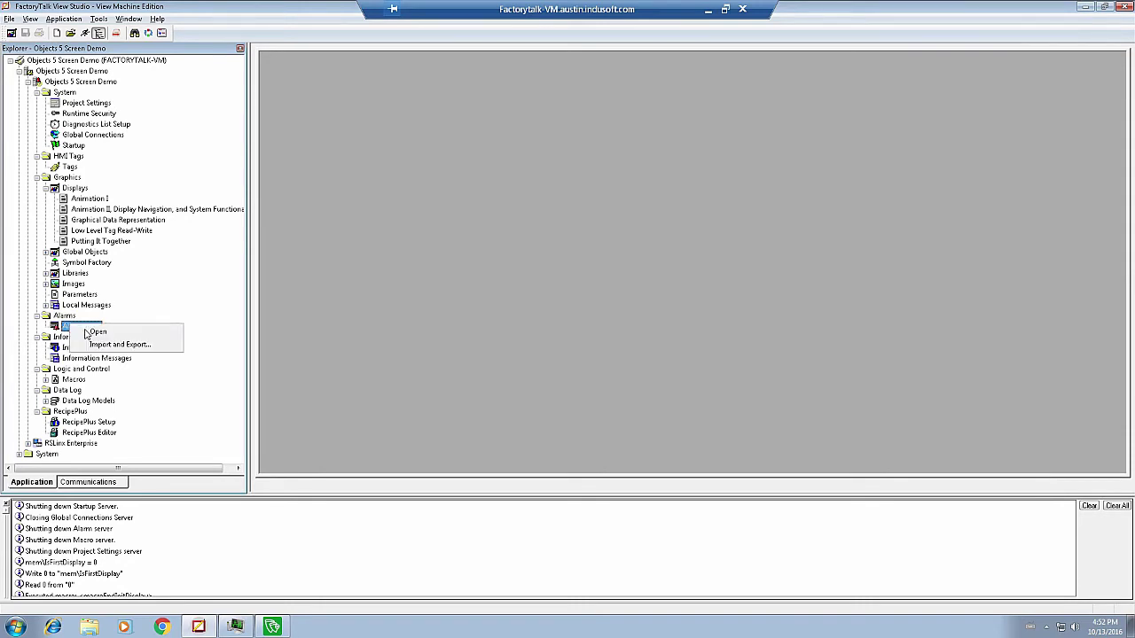
click(120, 344)
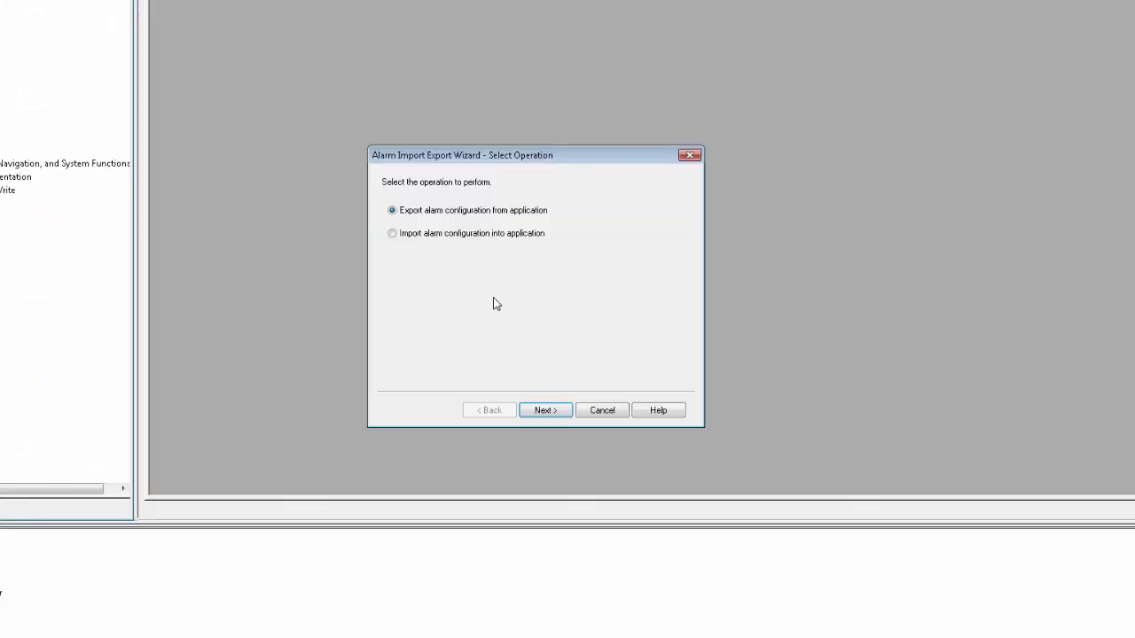
click(553, 412)
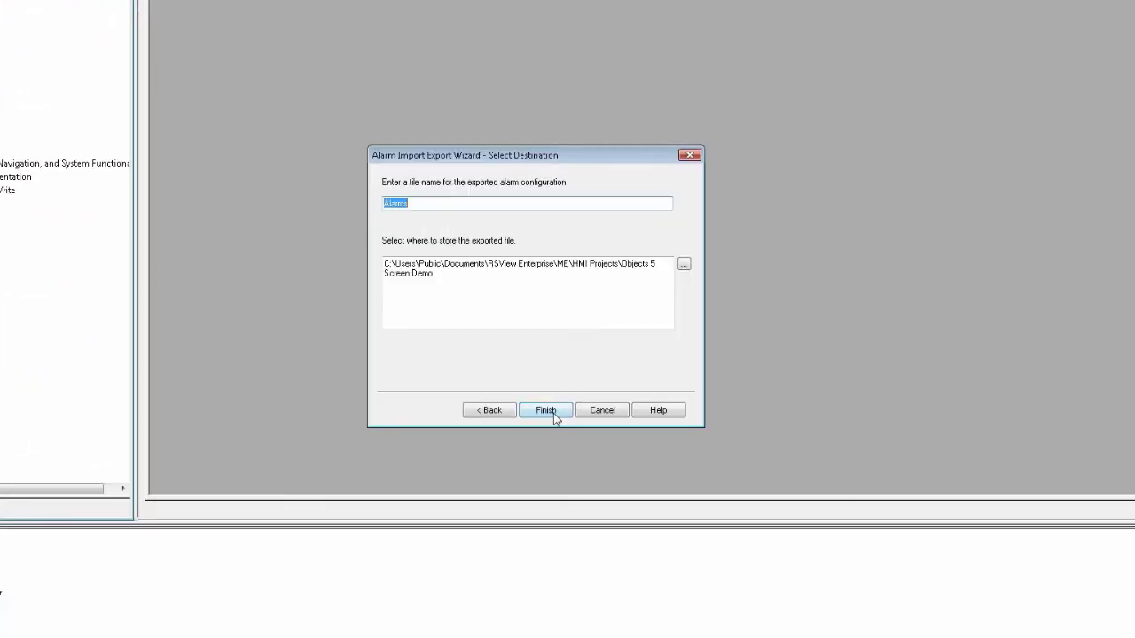
Export the alarm configuration into a new Alarms folder under Desktop\FTExport.
click(685, 266)
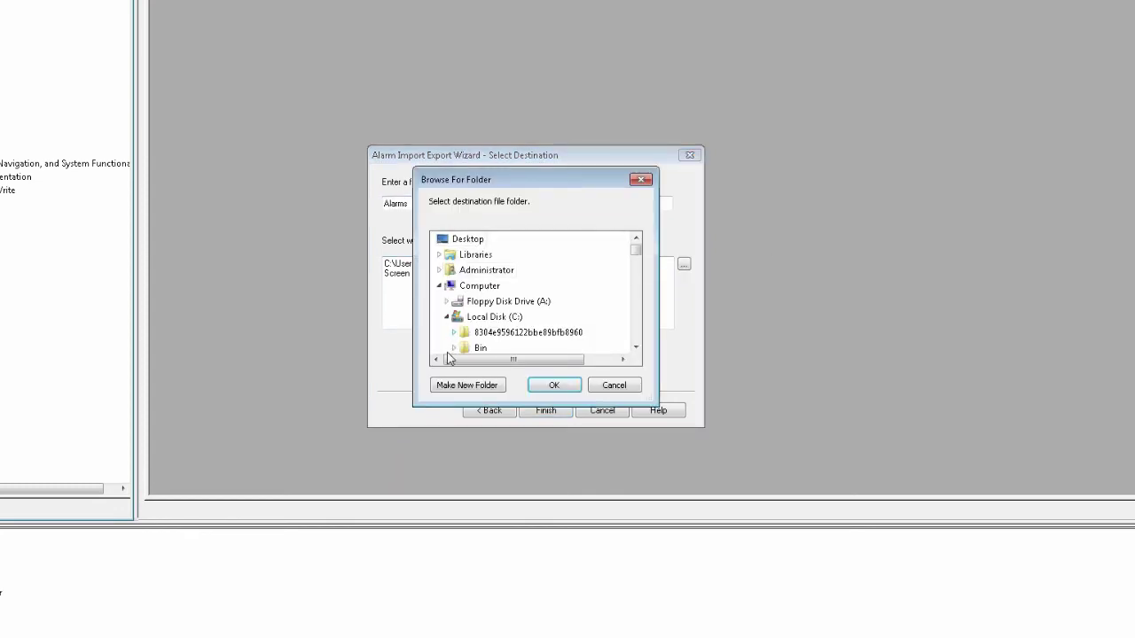
click(444, 244)
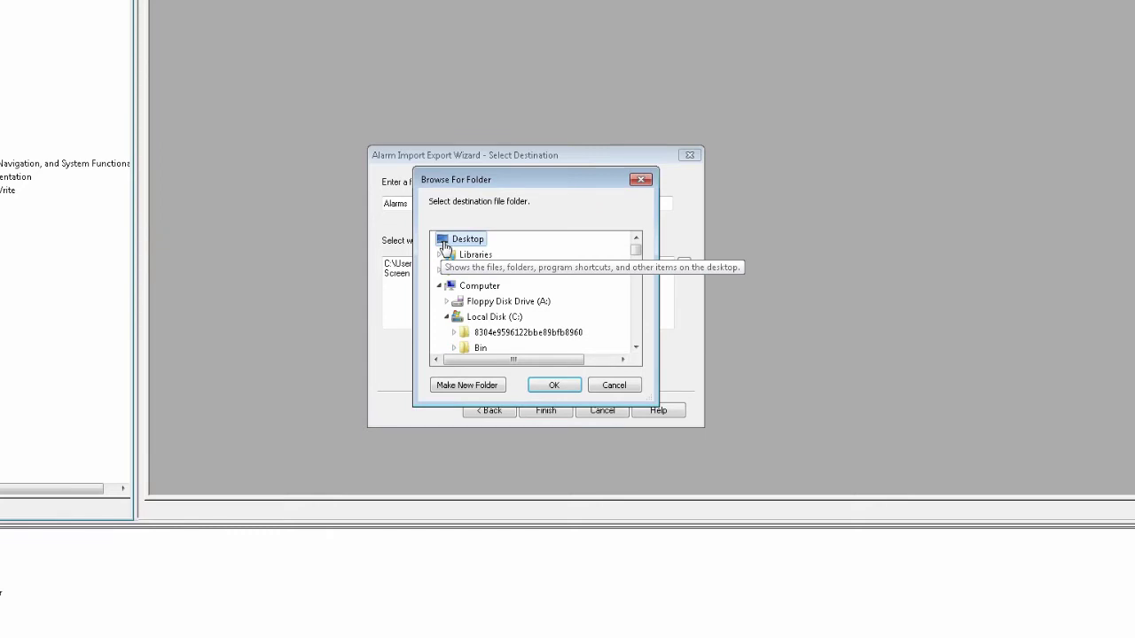
click(438, 286)
click(470, 348)
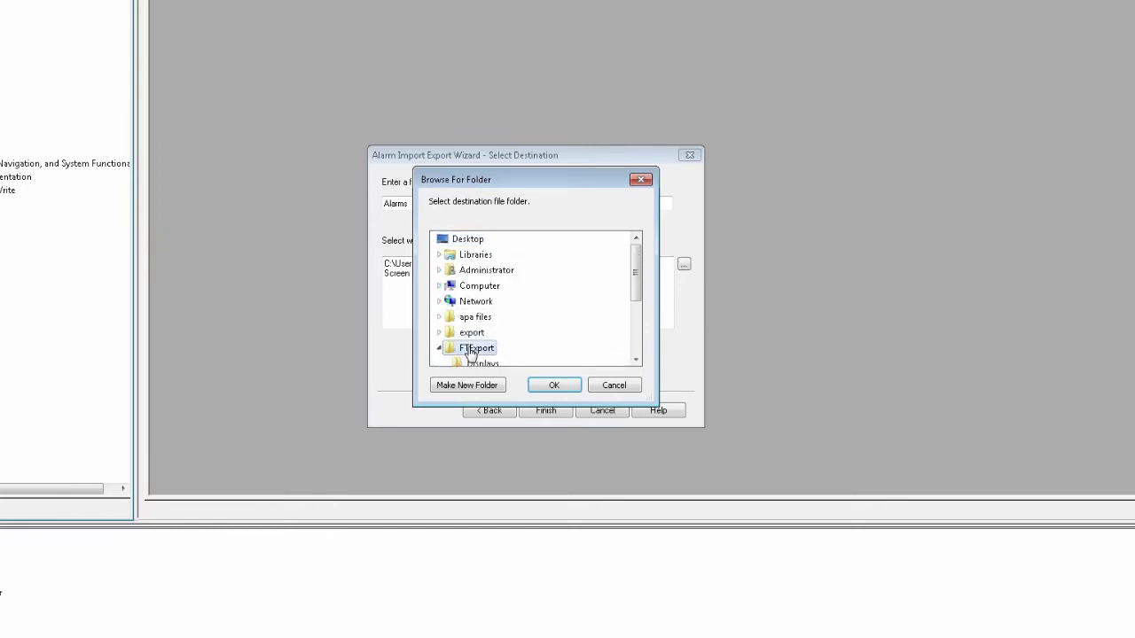
click(479, 387)
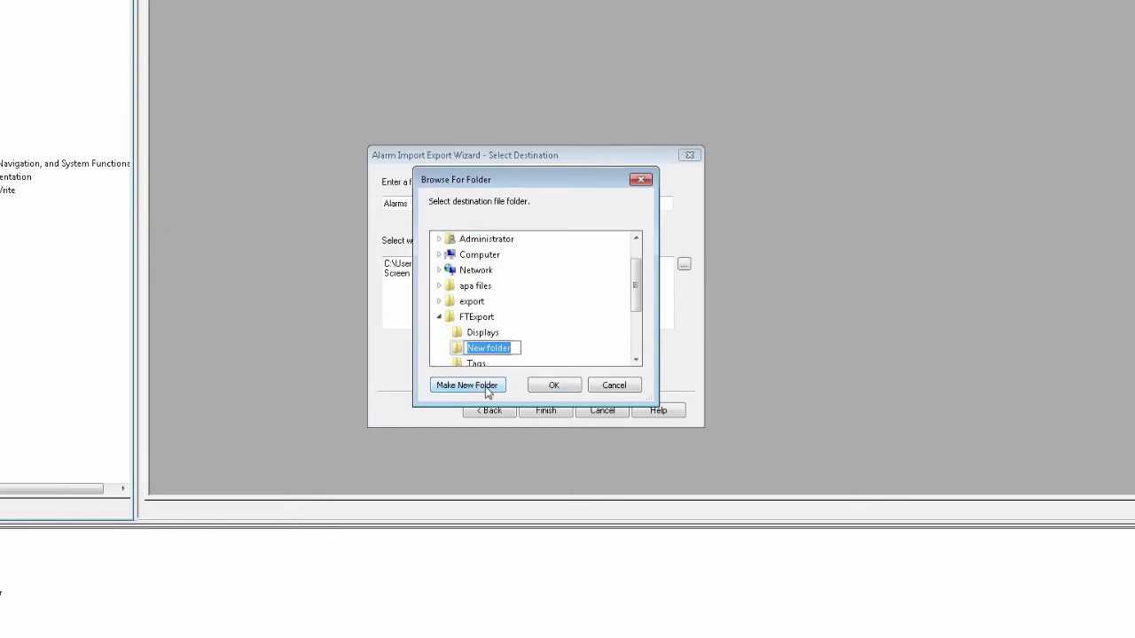
text(Alarms)
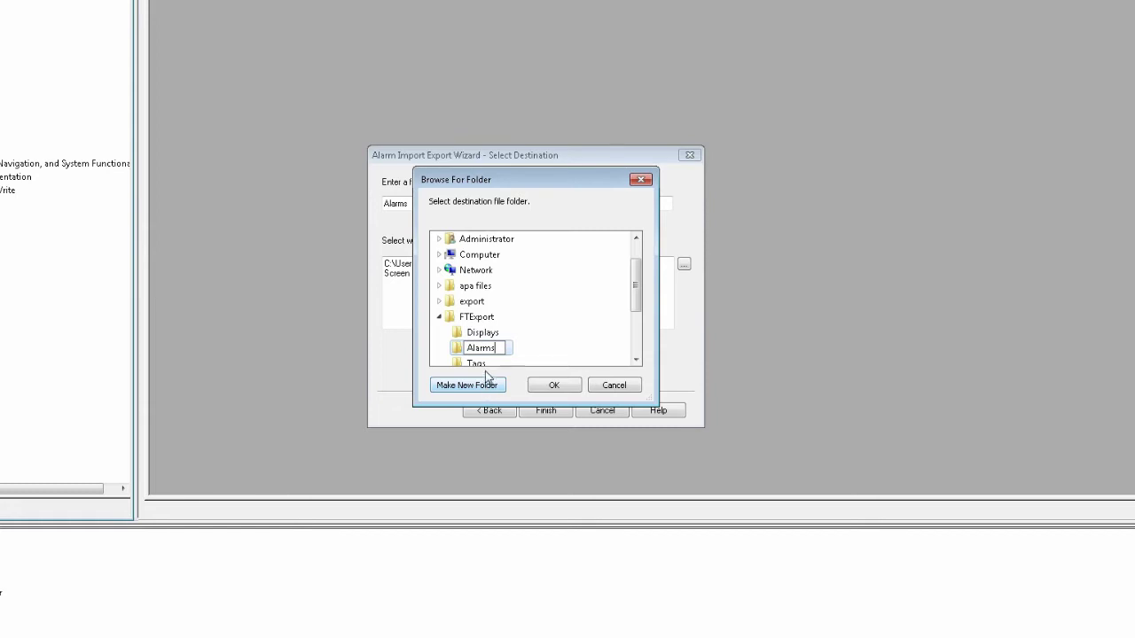
key(Return)
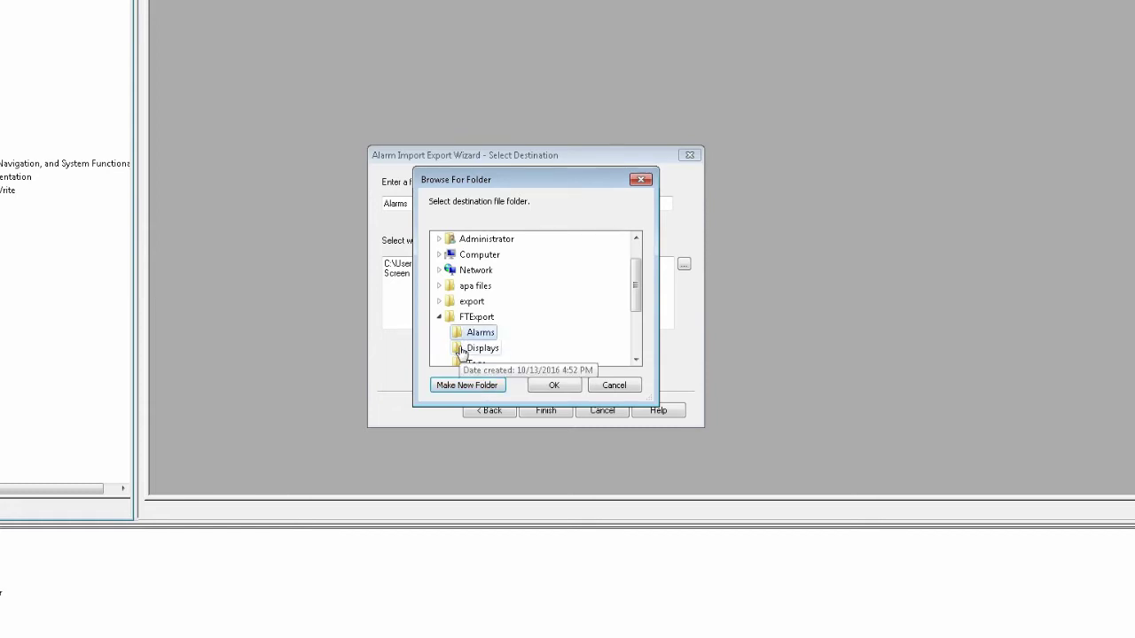
click(564, 386)
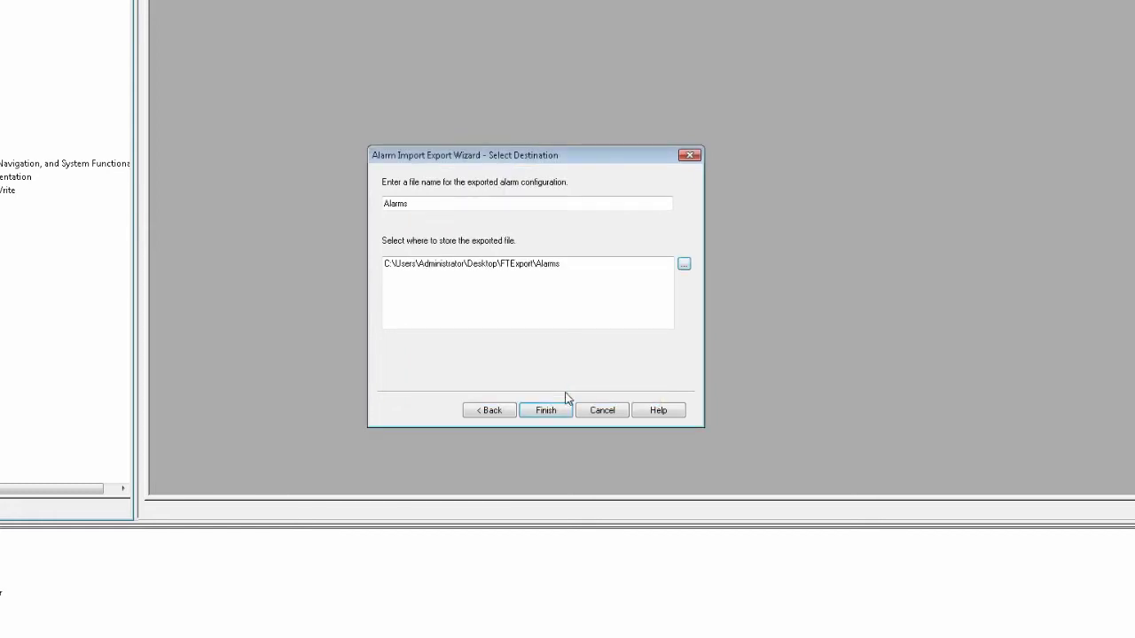
click(546, 410)
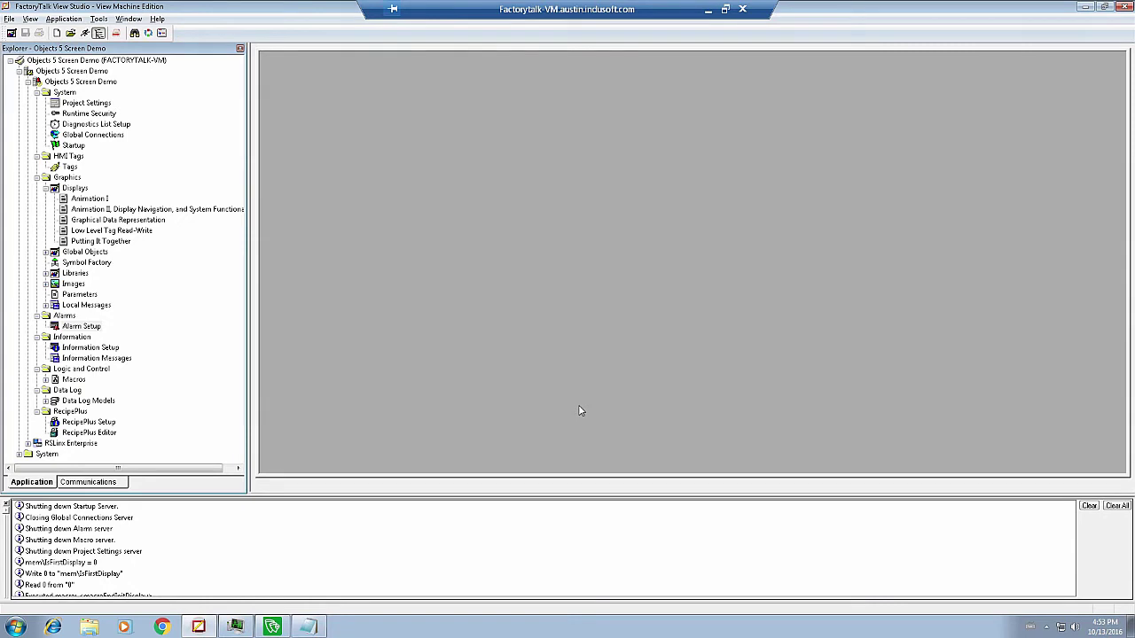
Close the alarm export log and bring InTouch Machine Edition forward.
key(alt+Tab)
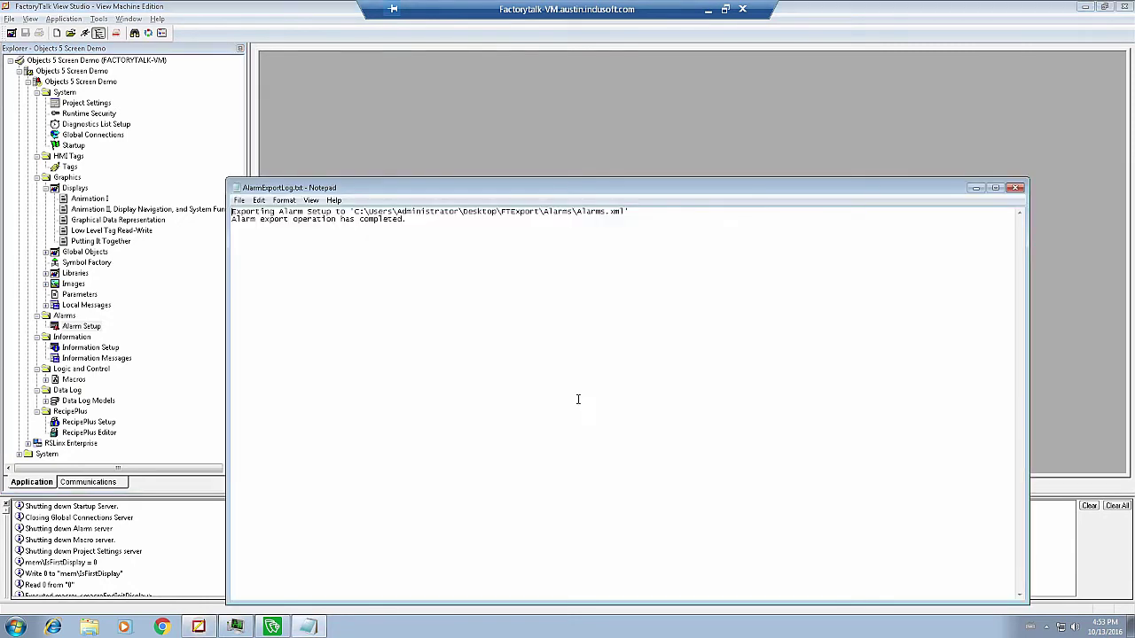
key(alt+Tab)
key(alt+Tab)
key(alt+F4)
key(alt+Tab)
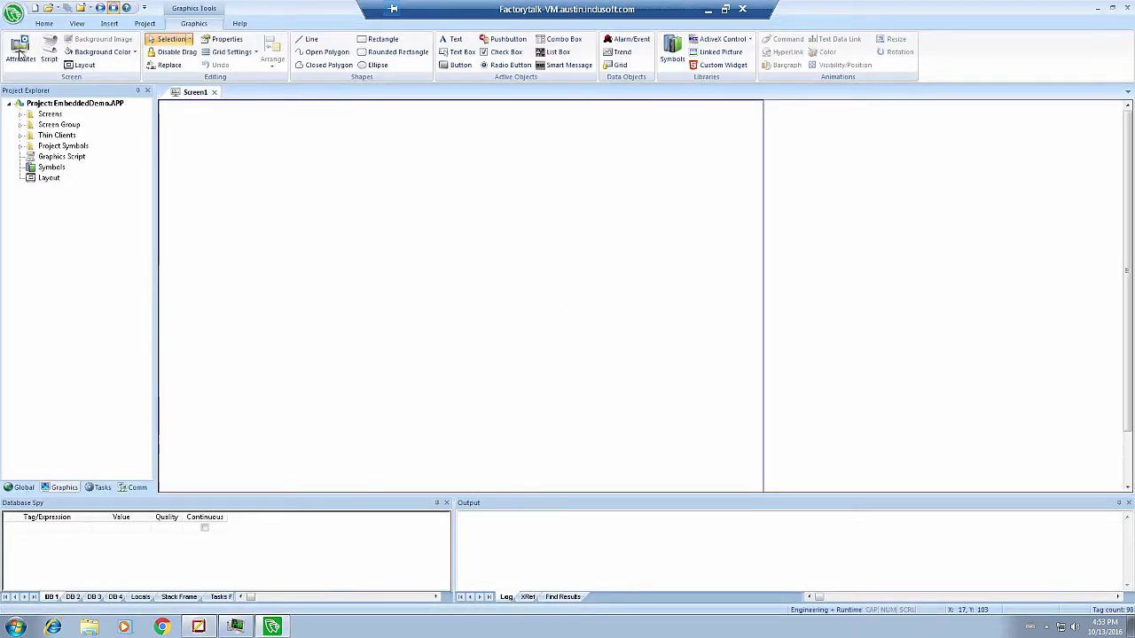
Start a new project named FactoryTalkTutorial with the Windows 60000-tag product type, reusing its directory.
click(14, 16)
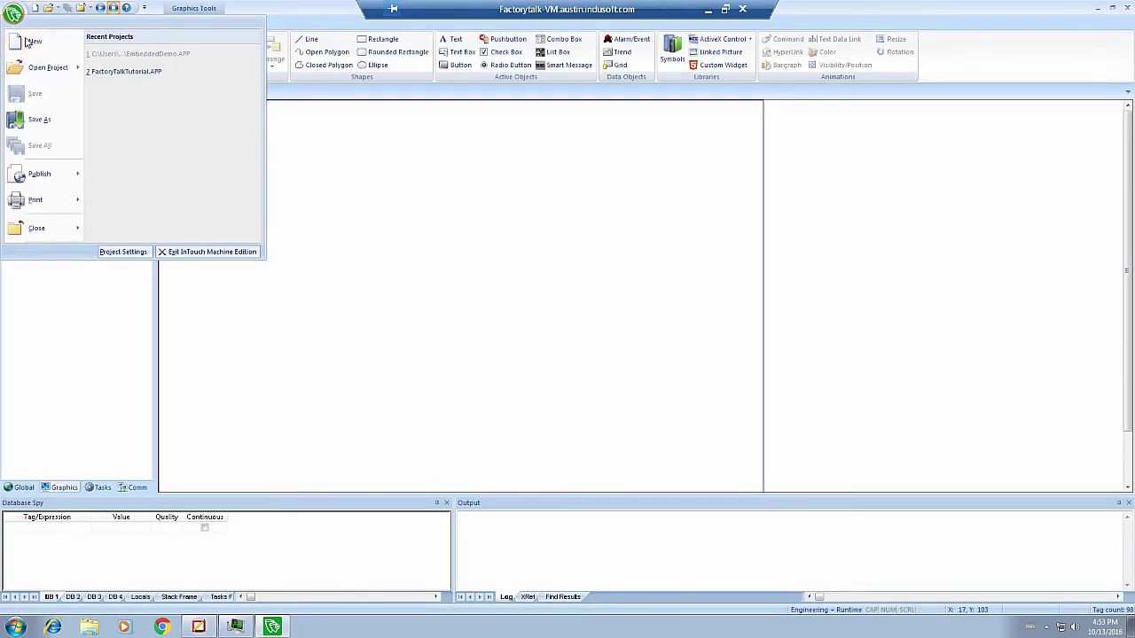
click(28, 43)
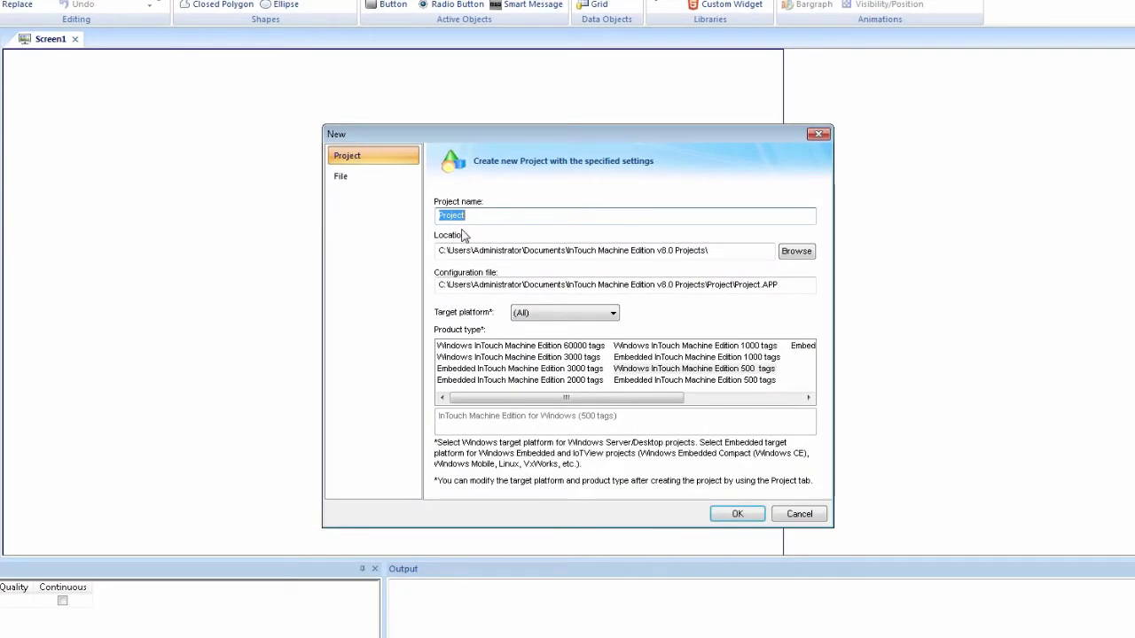
text(Macro)
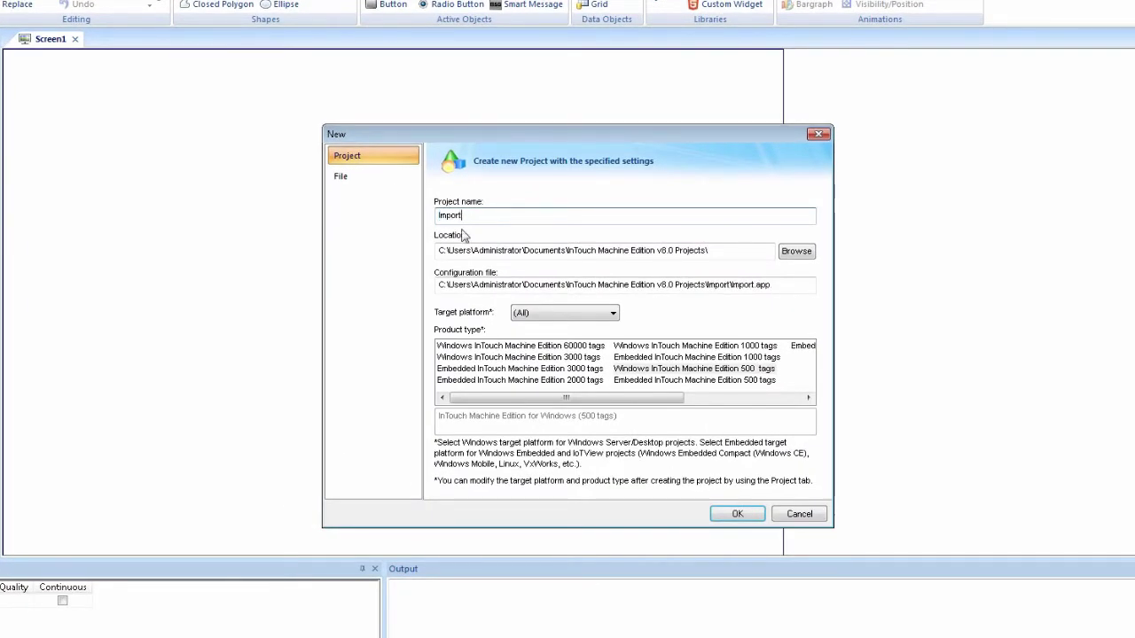
key(ctrl+a)
text(Factory)
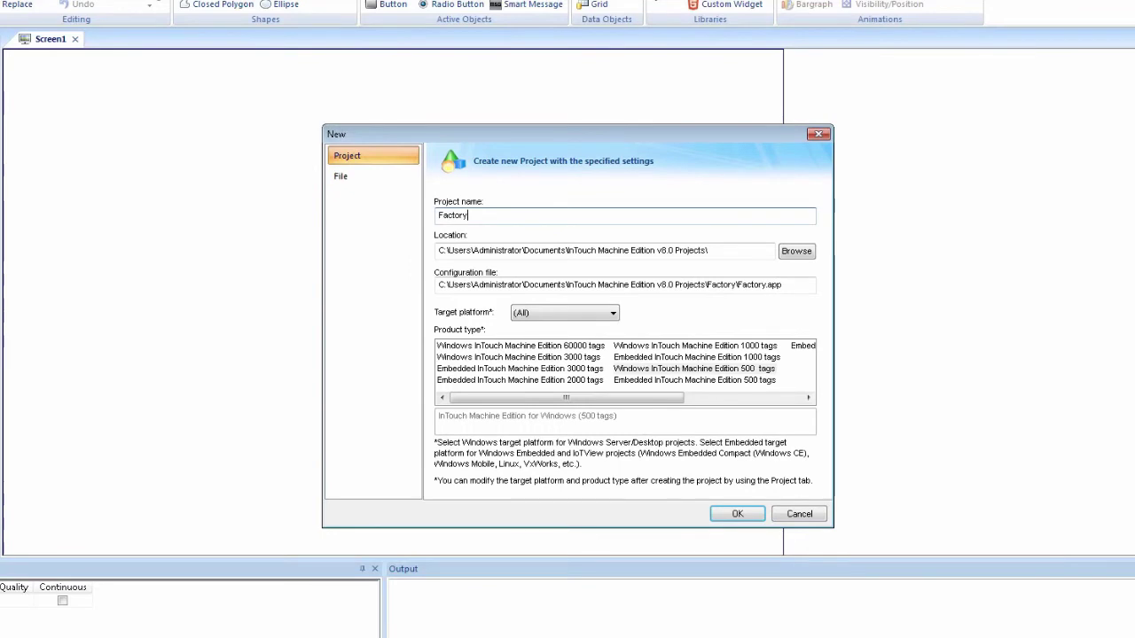
text(TalkTutorial)
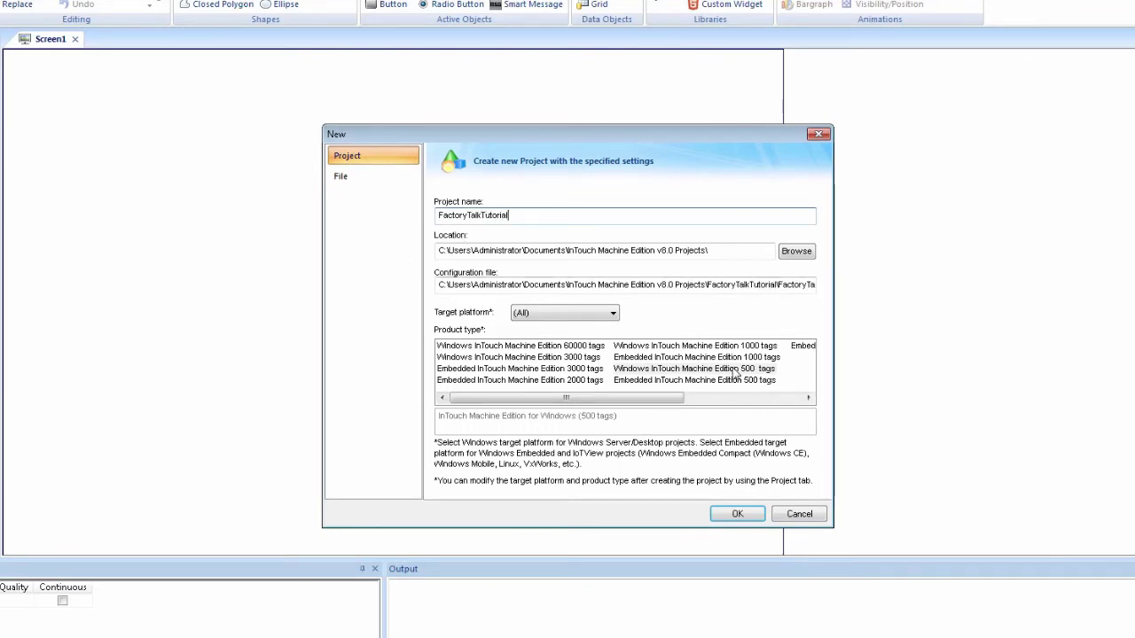
click(505, 345)
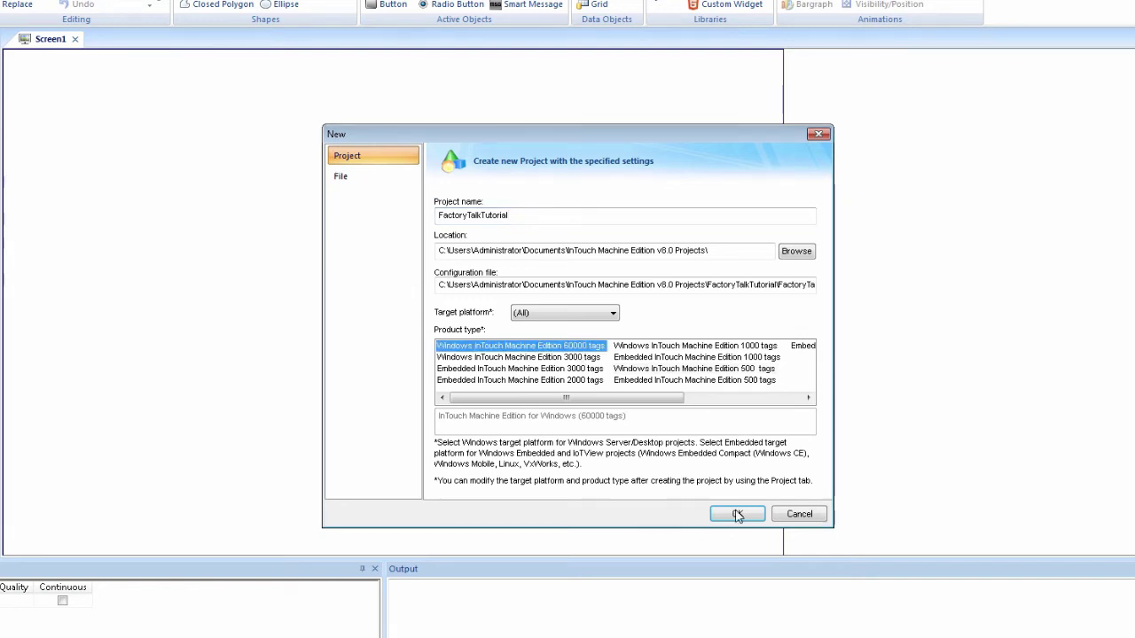
click(737, 515)
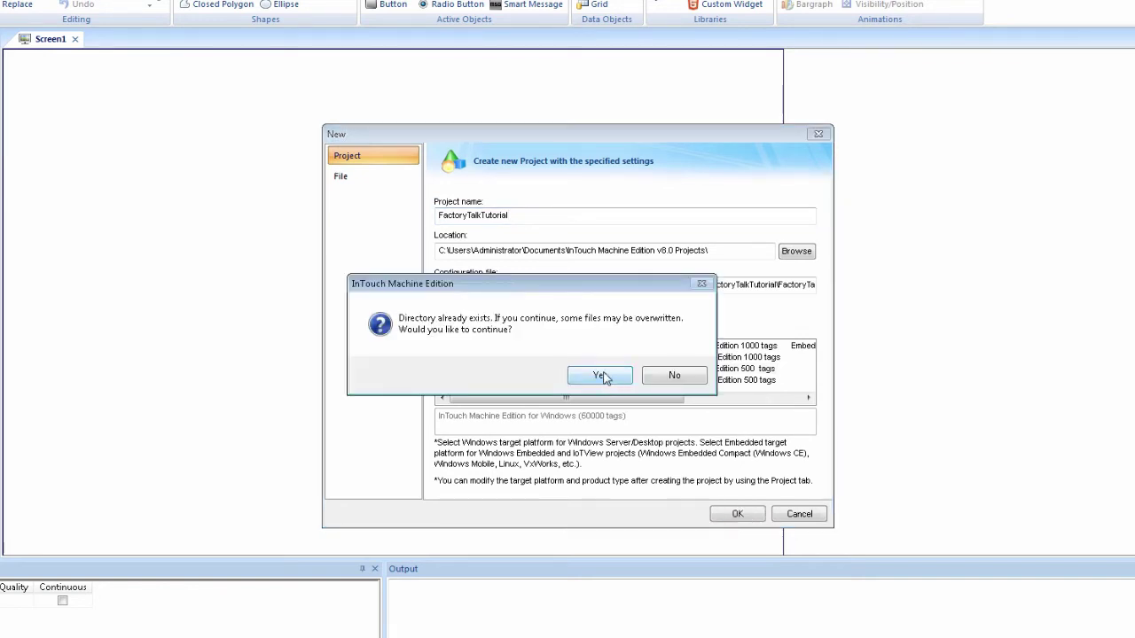
click(600, 376)
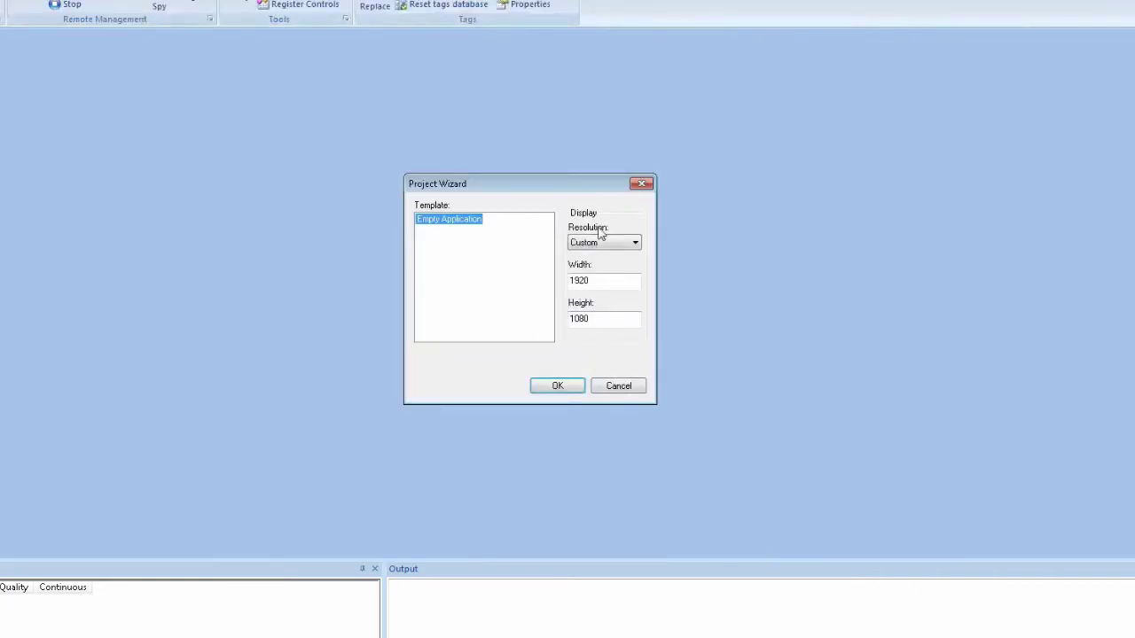
Keep Empty Application, set the resolution to 640 x 480, and create the project.
click(608, 242)
click(596, 286)
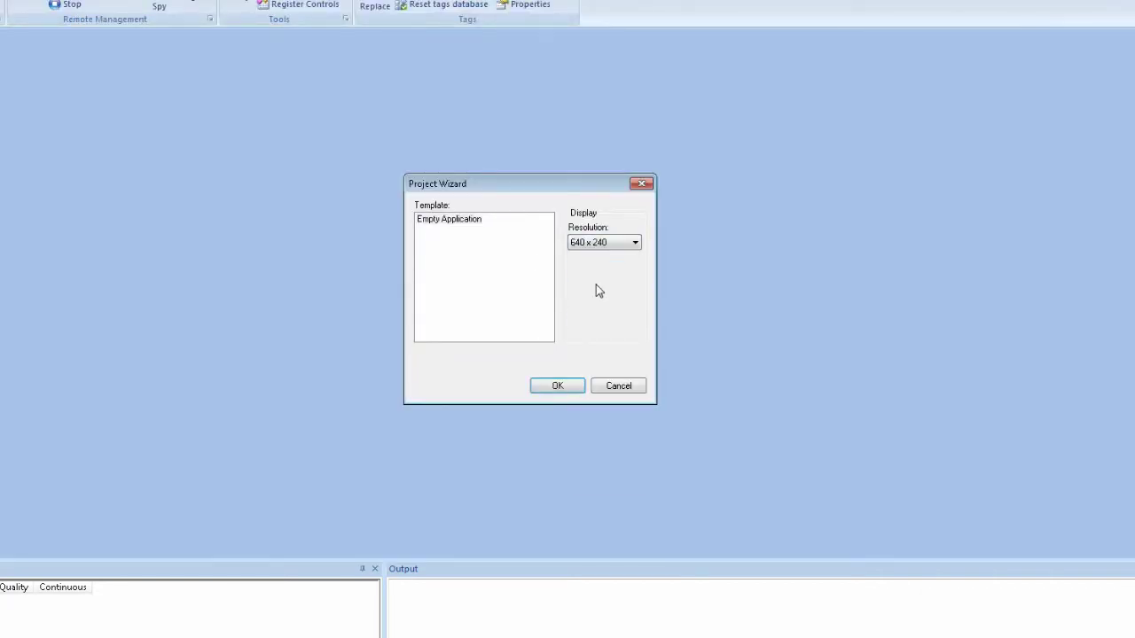
click(598, 243)
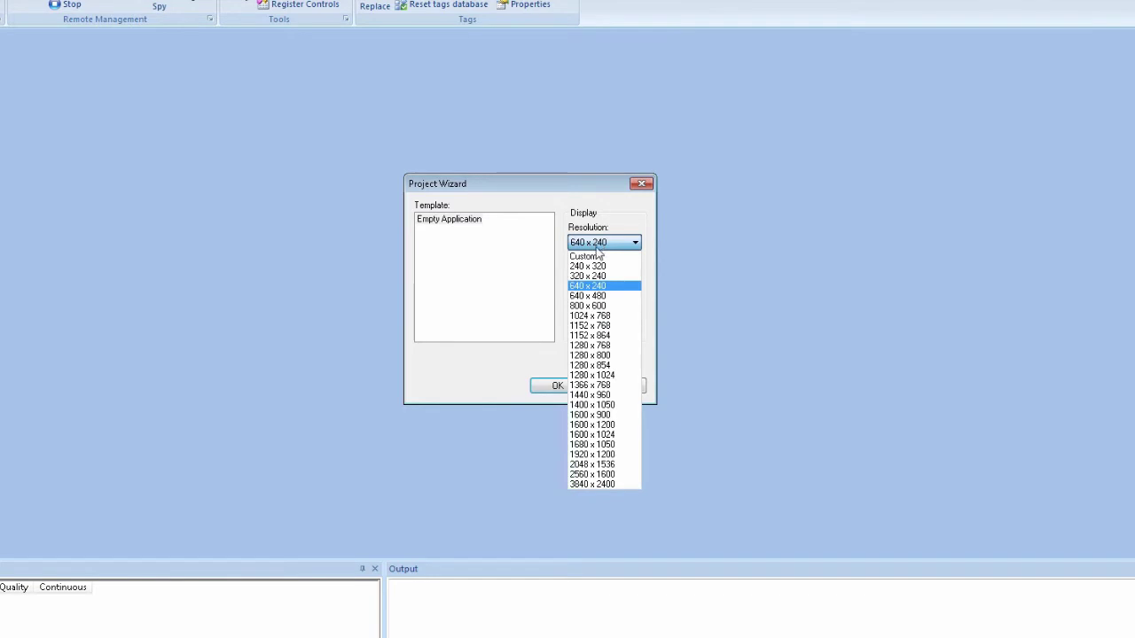
click(596, 298)
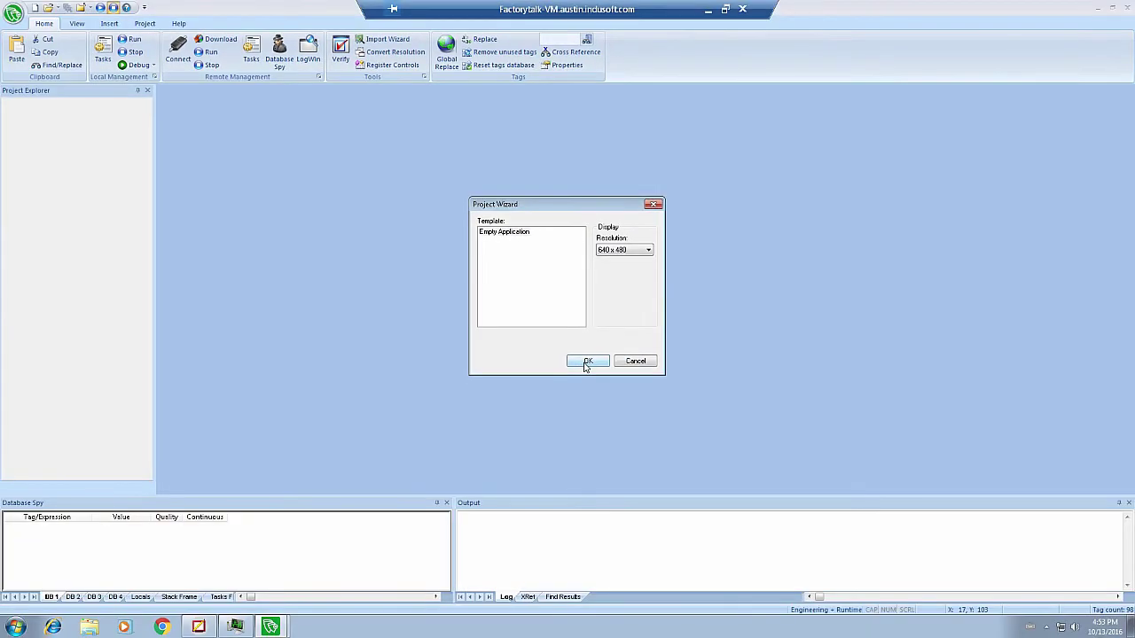
click(586, 362)
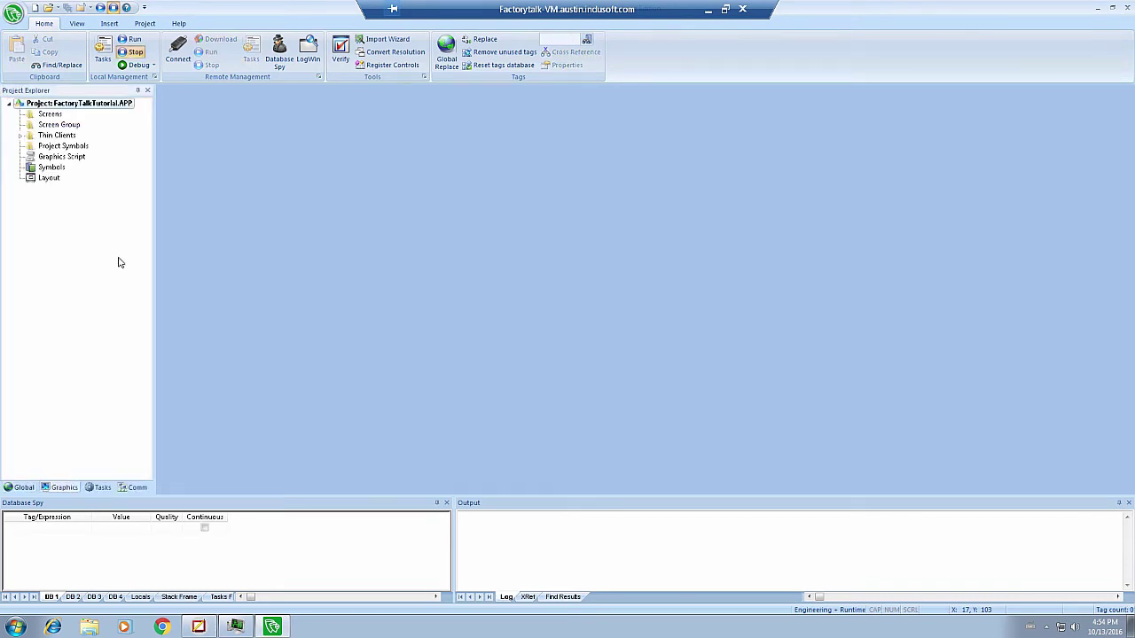
From the Global tab's Project Tags, run the Import Wizard using the FactoryTalk ME/SE import tool.
click(41, 115)
click(21, 488)
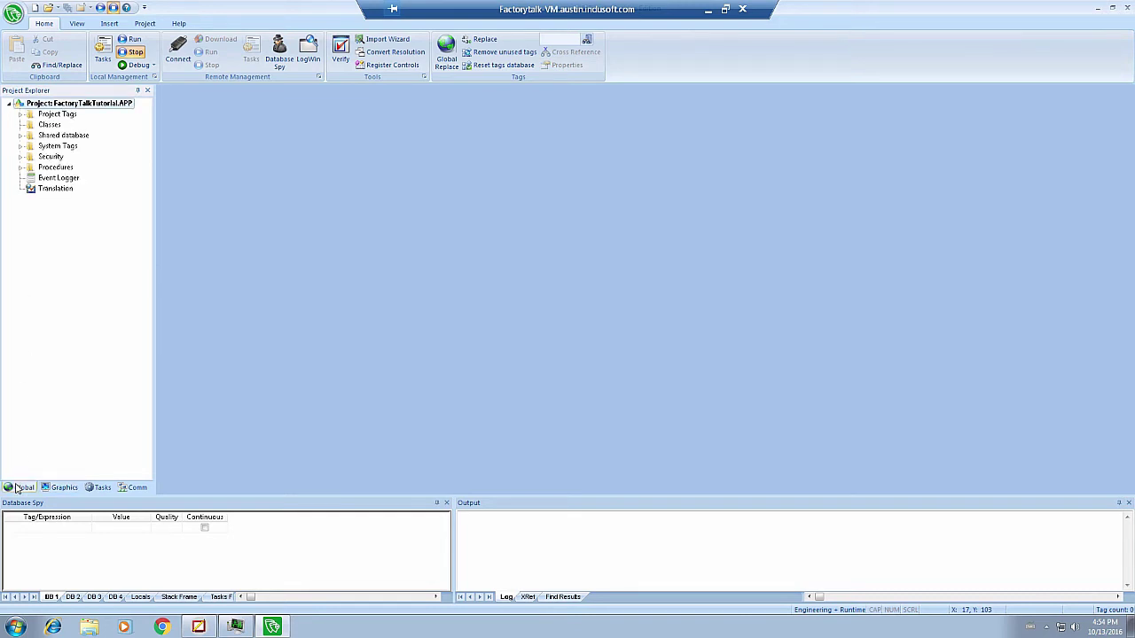
double_click(51, 116)
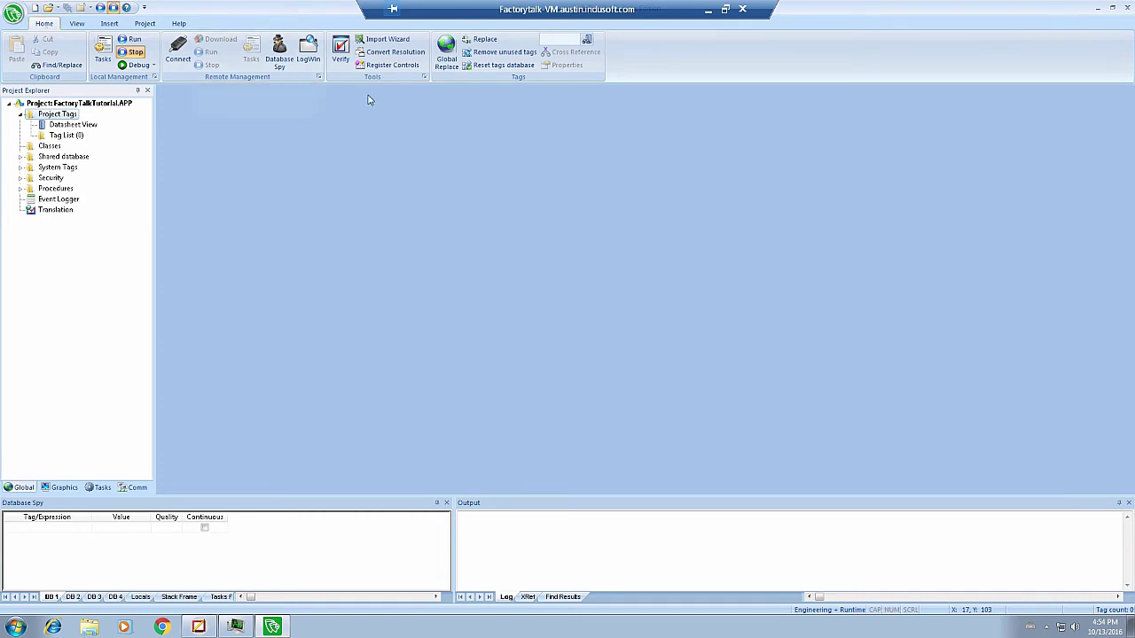
click(388, 40)
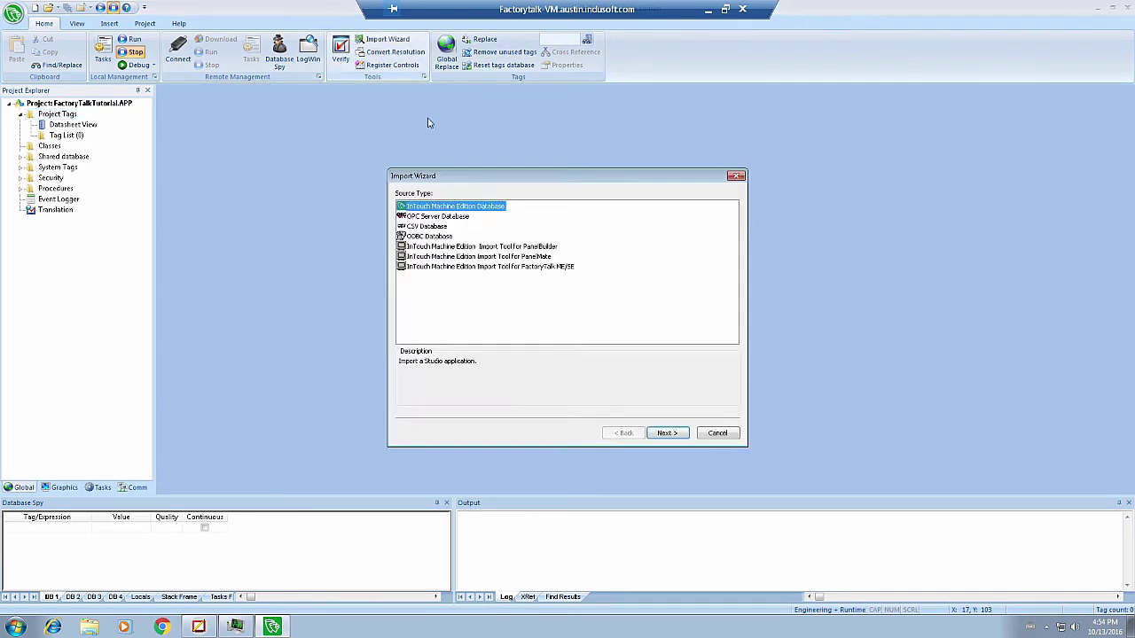
click(514, 267)
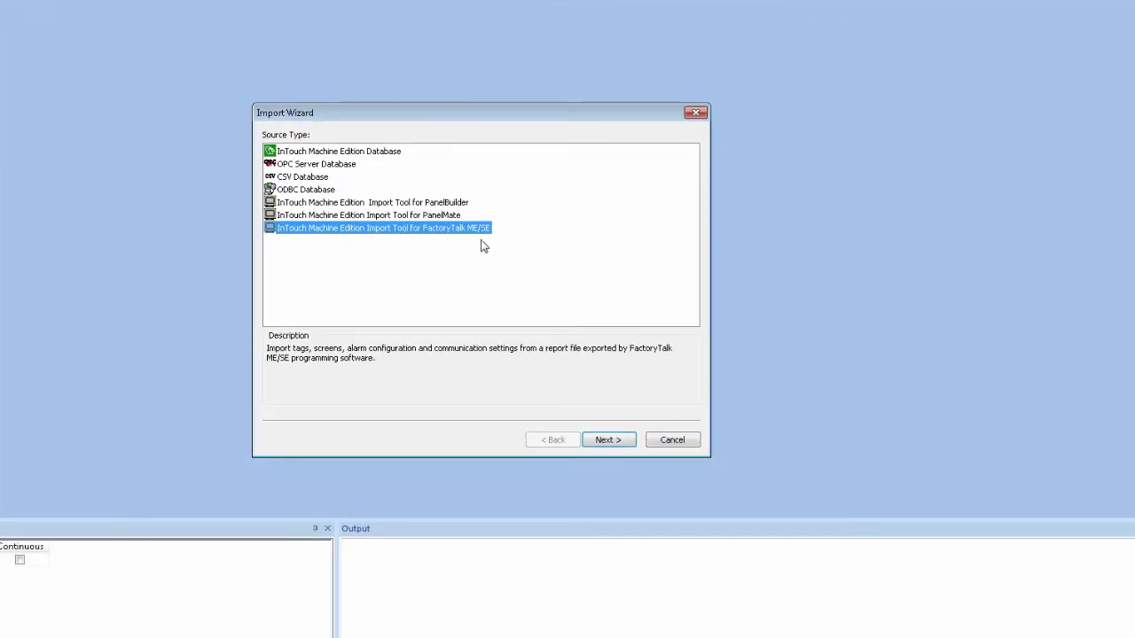
click(608, 440)
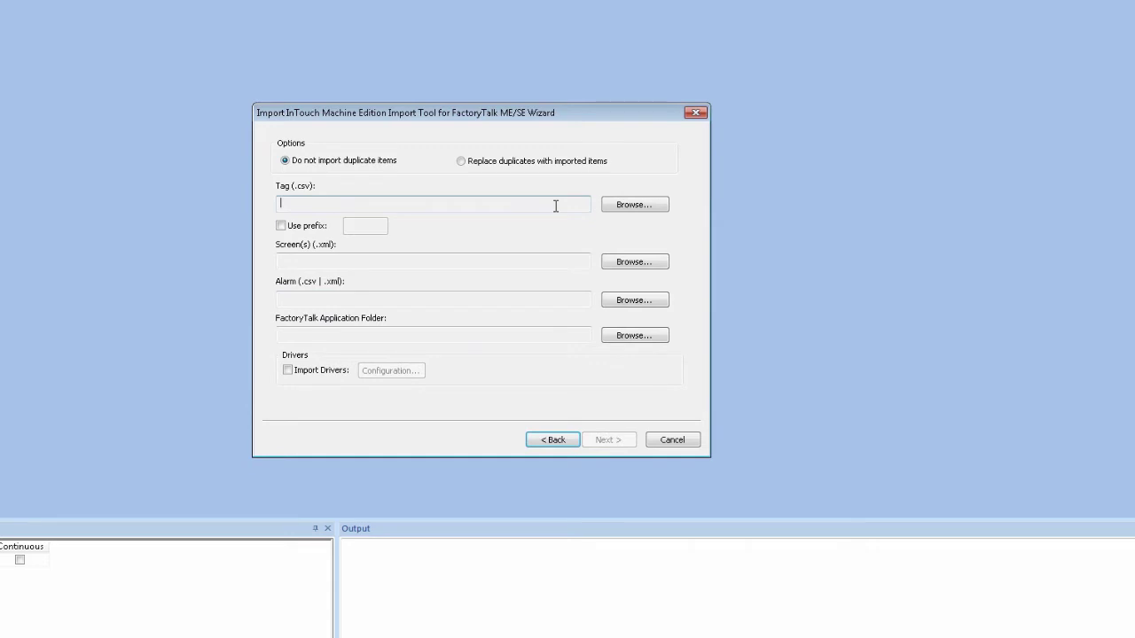
Set Desktop\FTExport\Tags\Tags.csv as the tag source file.
click(623, 206)
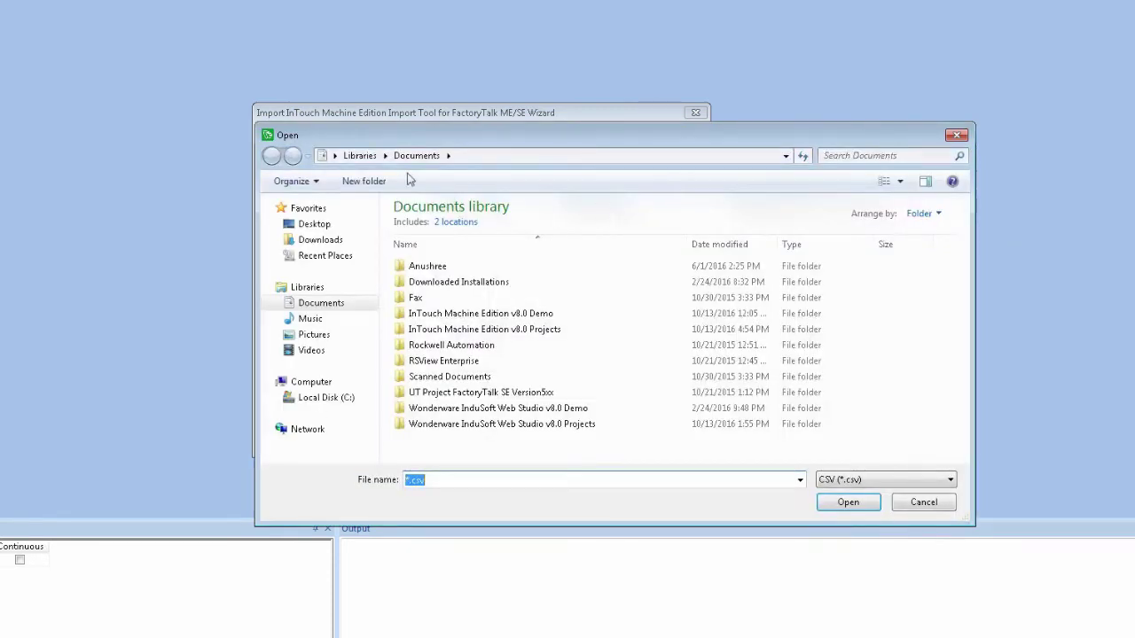
click(315, 226)
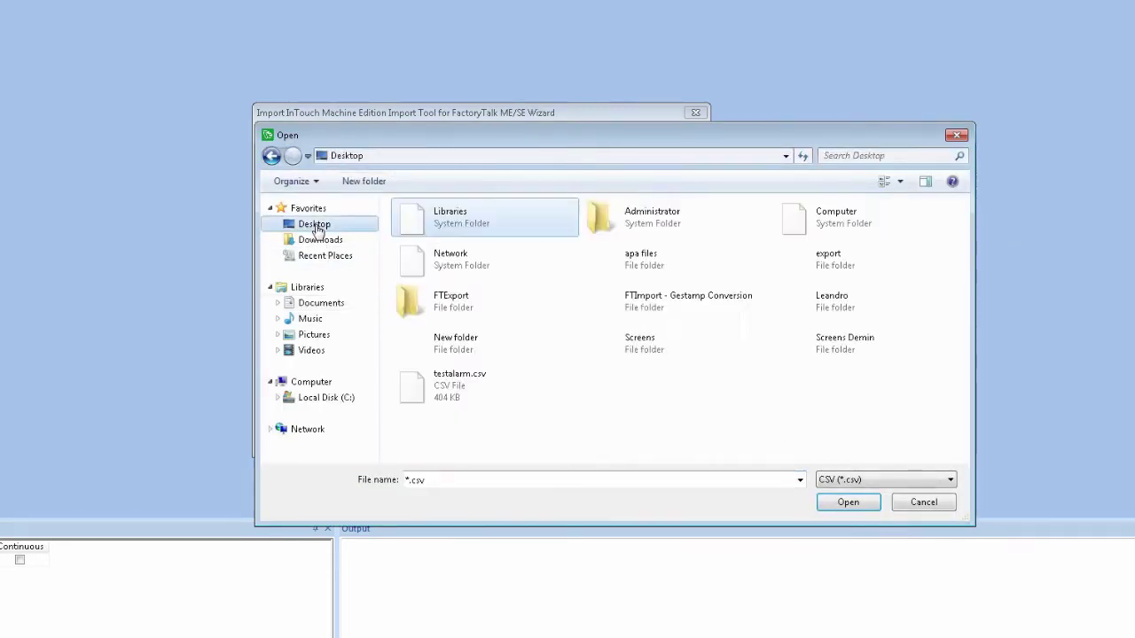
double_click(439, 304)
double_click(421, 258)
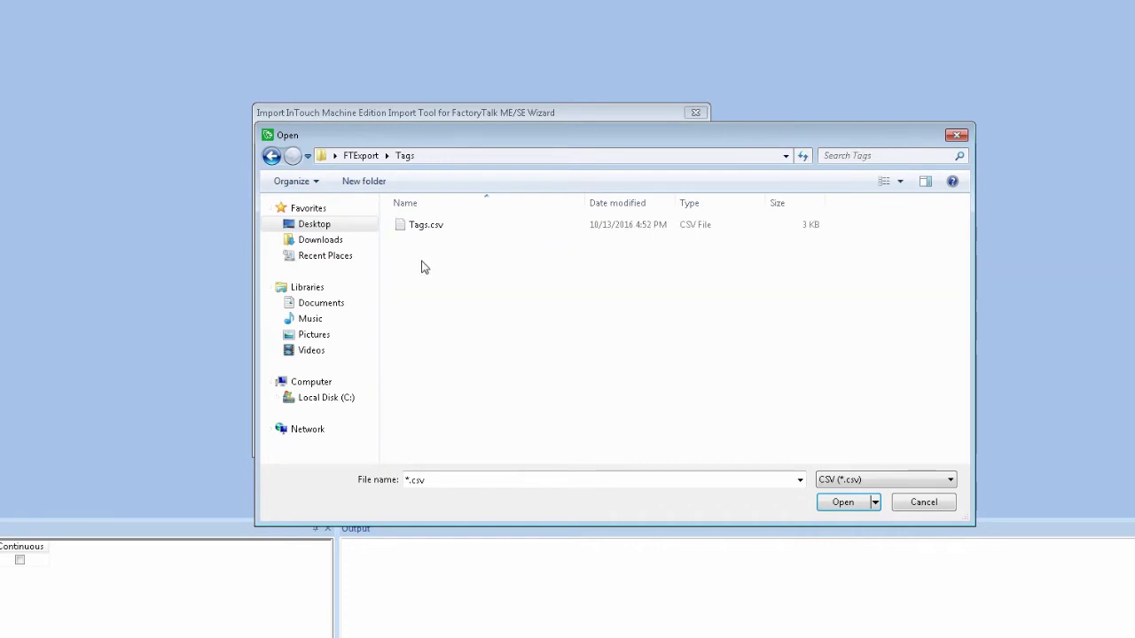
click(418, 227)
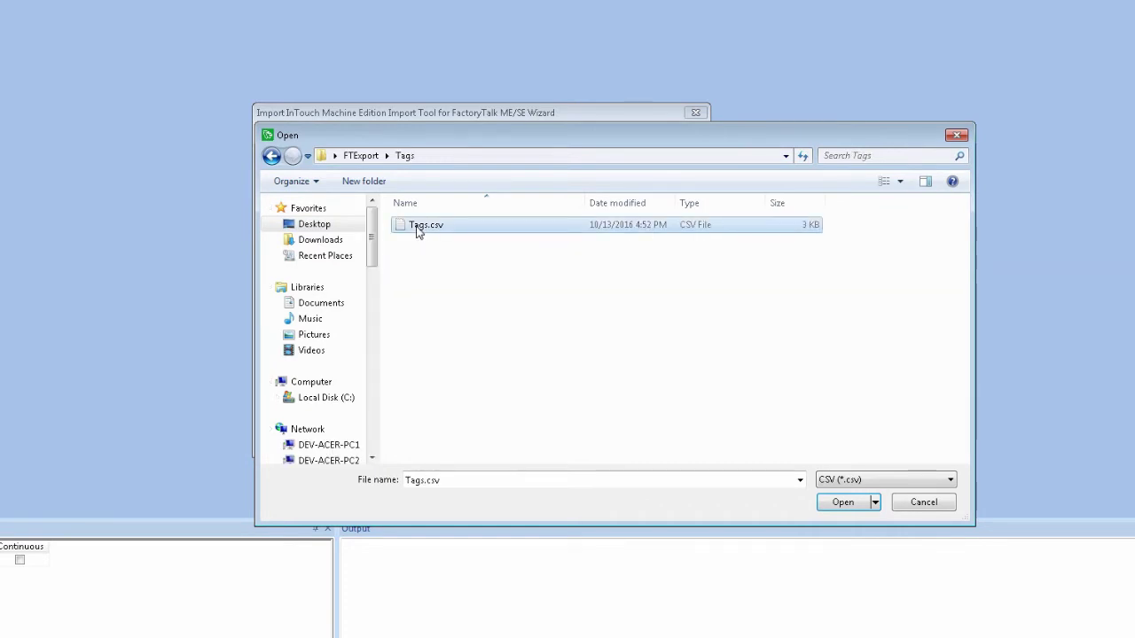
click(838, 503)
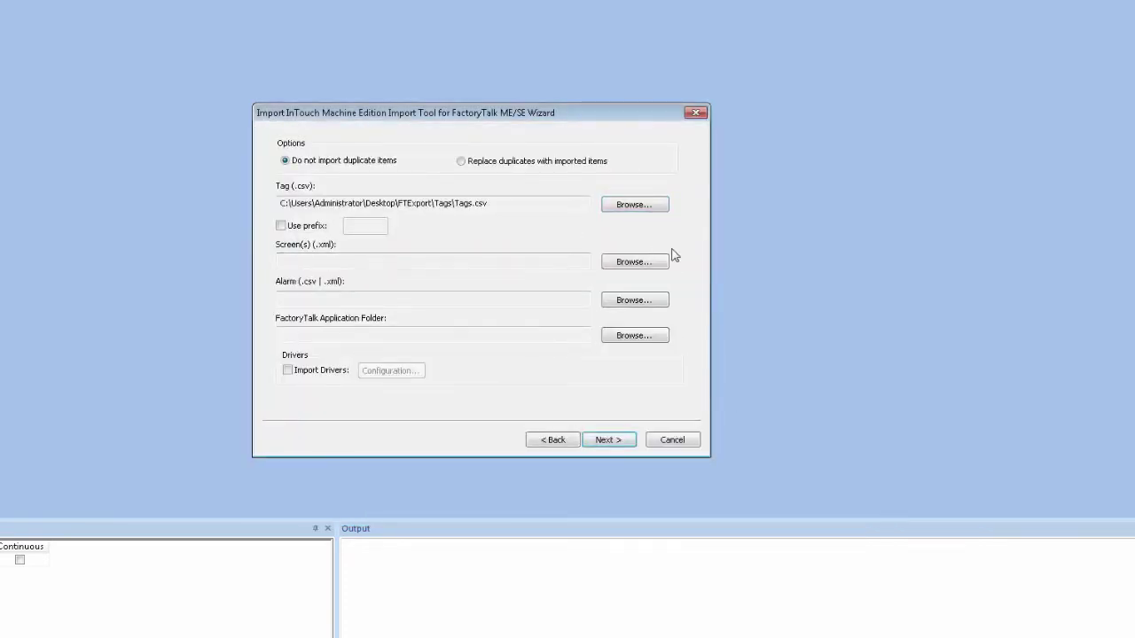
Select all display XML files in FTExport\Displays except BatchImport as the screen sources.
click(644, 263)
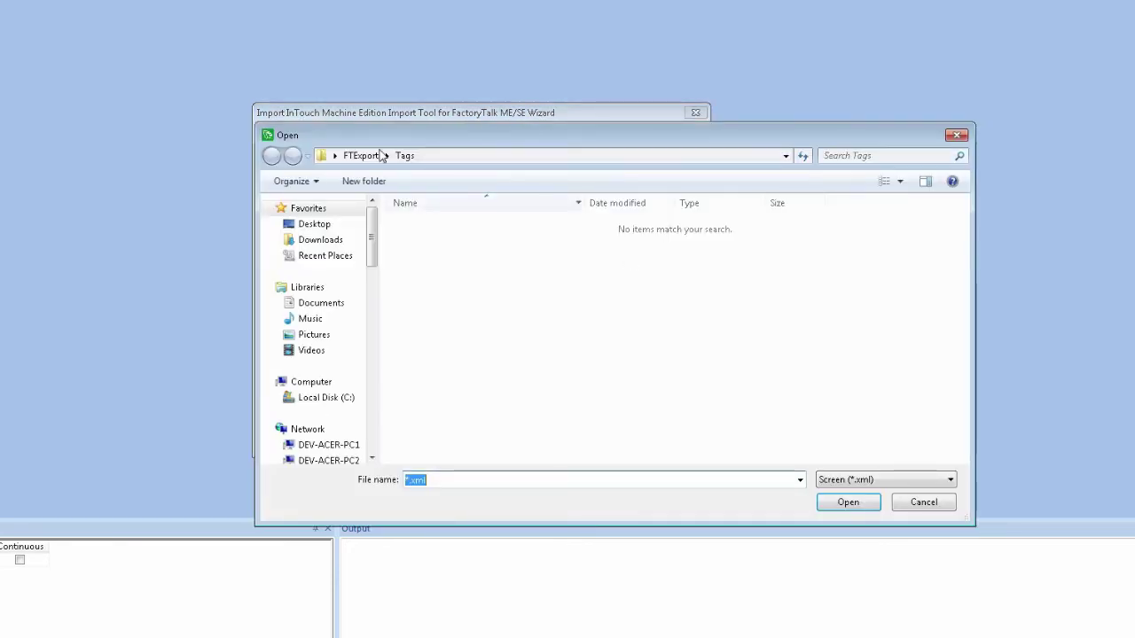
click(361, 155)
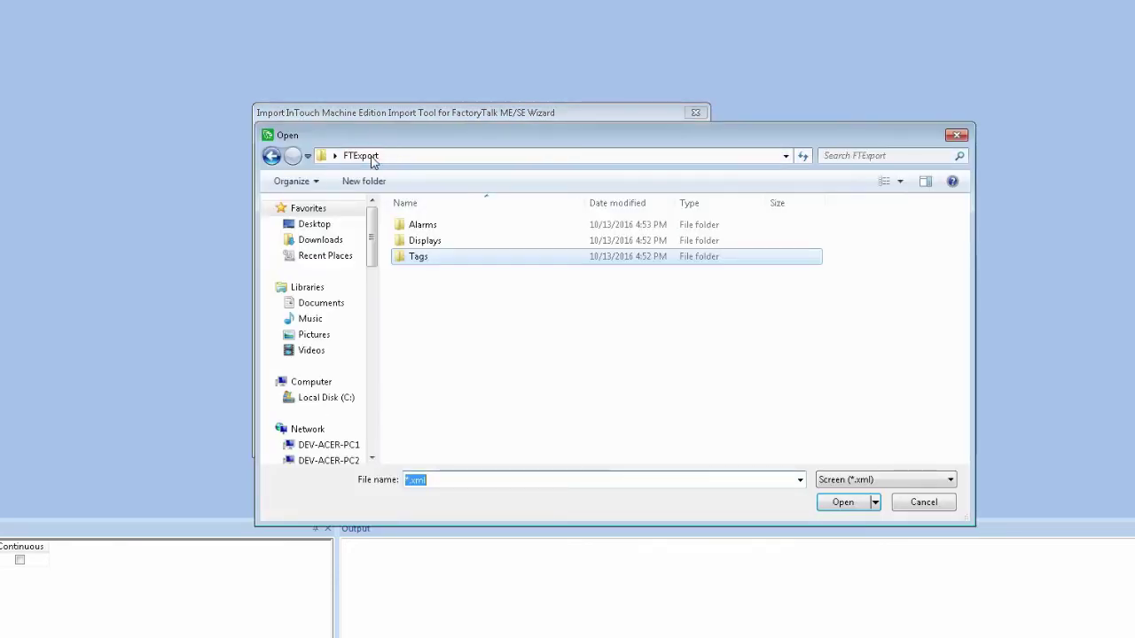
double_click(425, 241)
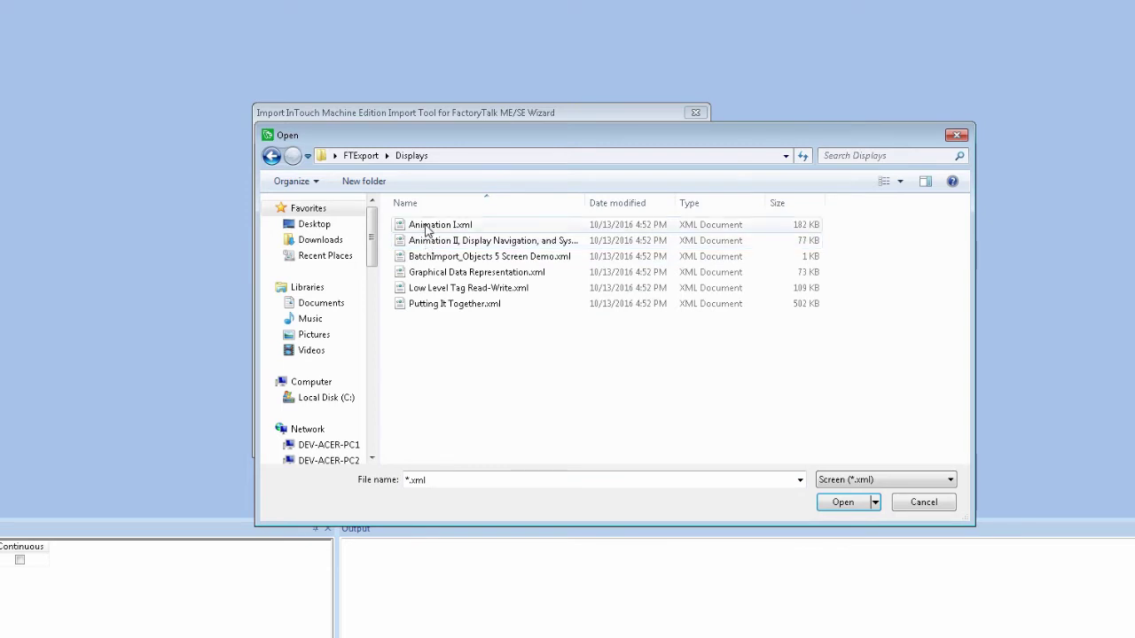
click(427, 227)
shift+click(426, 308)
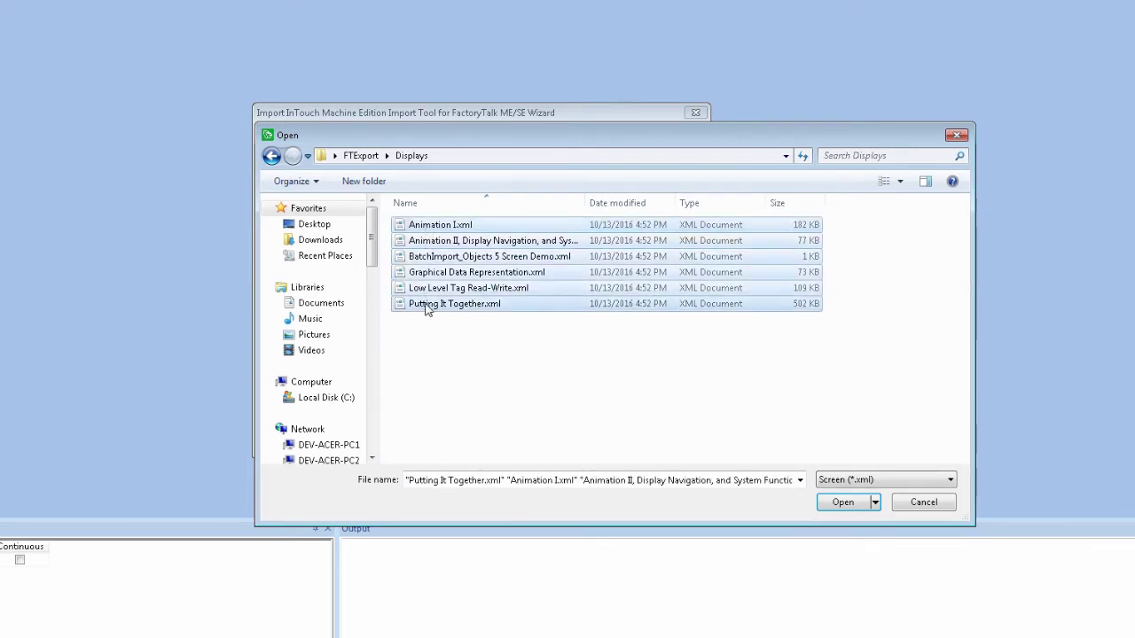
click(436, 258)
click(434, 304)
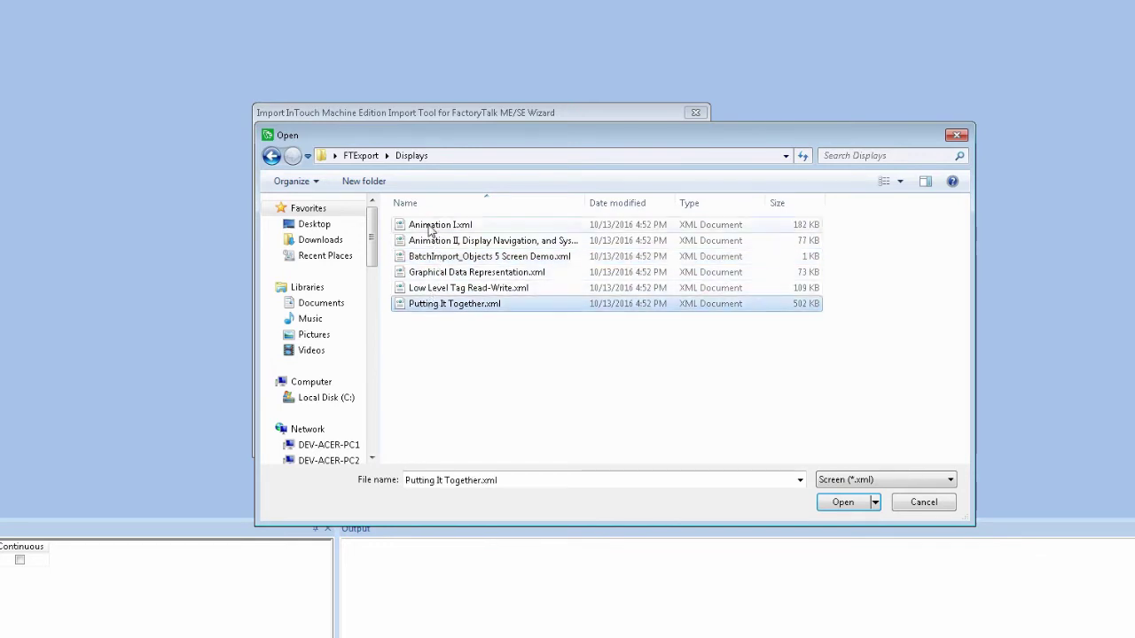
key(ctrl+a)
ctrl+click(429, 257)
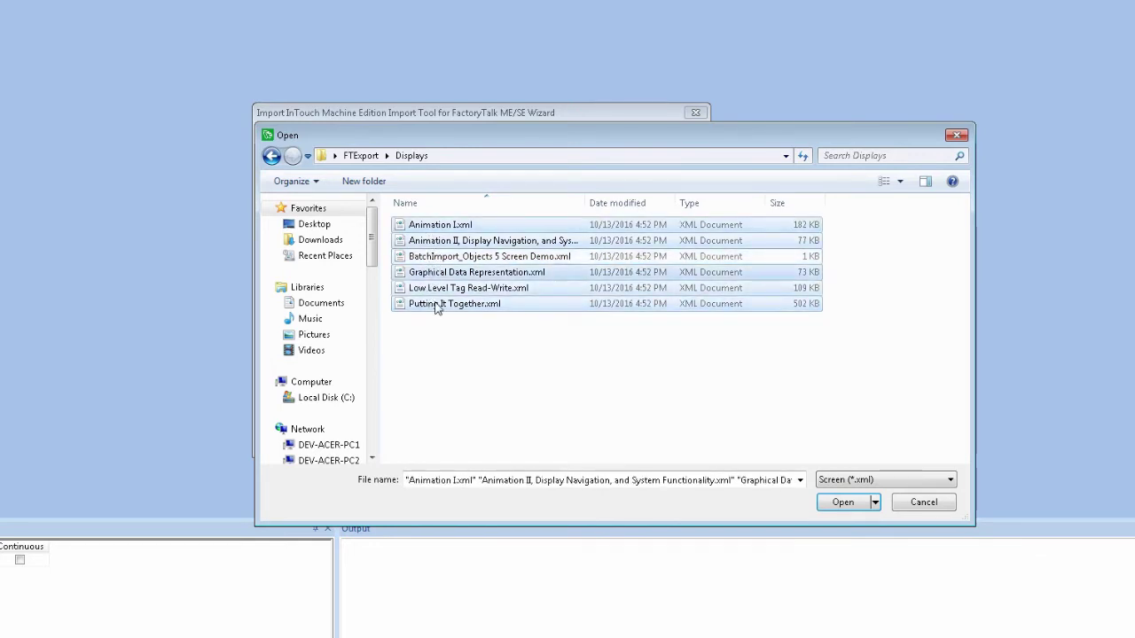
click(843, 503)
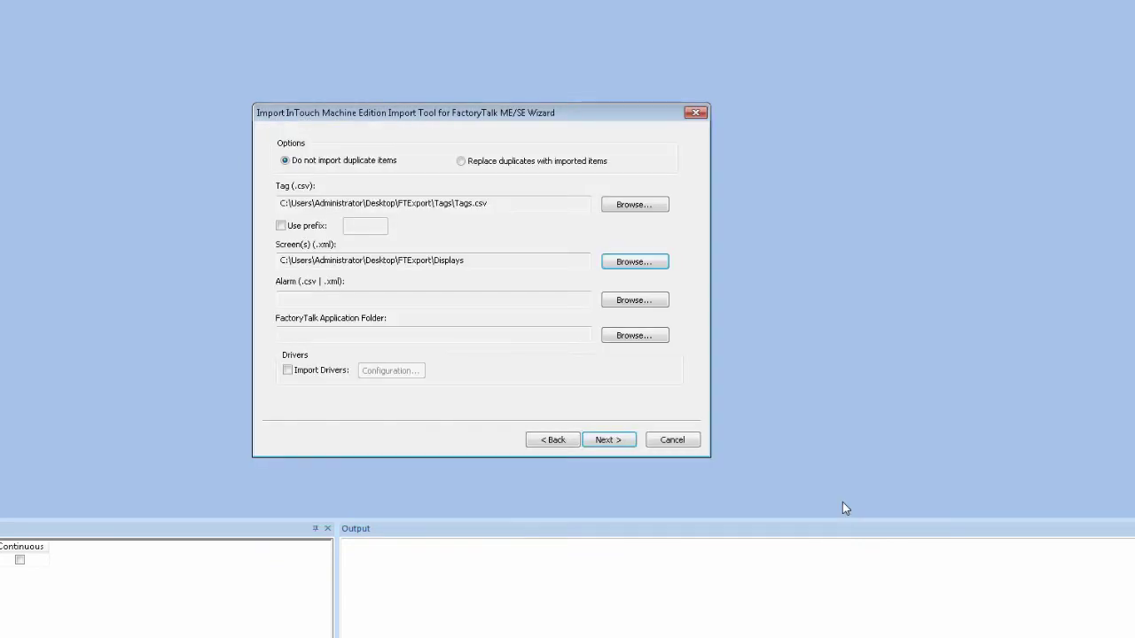
Set FTExport\Alarms\Alarms.xml as the alarm source, accepting the replacement warning.
click(646, 302)
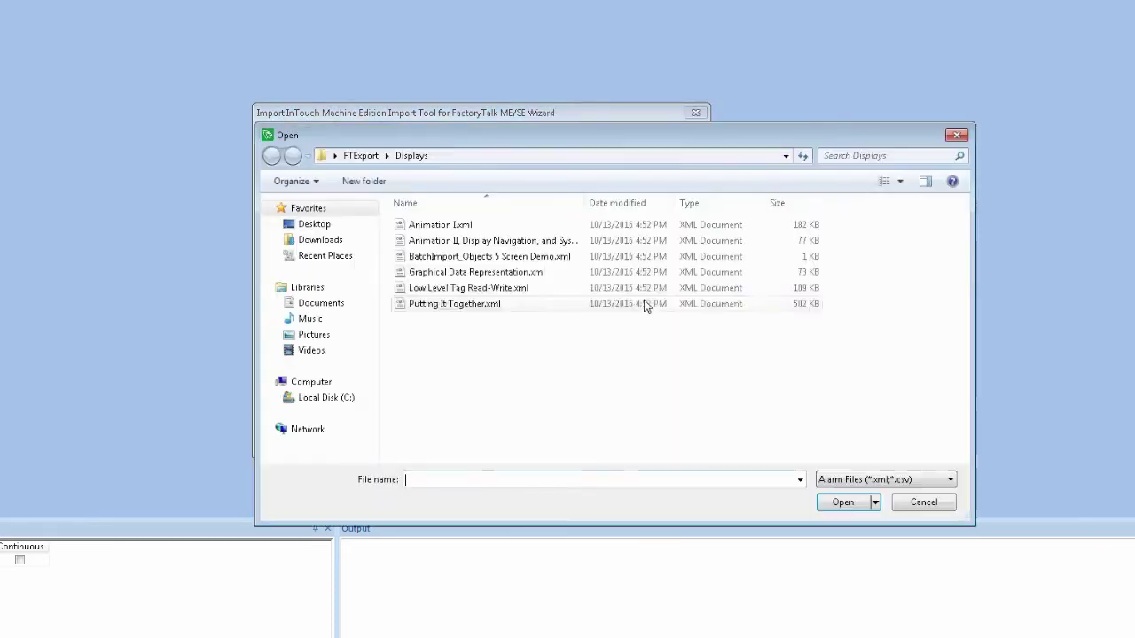
click(360, 155)
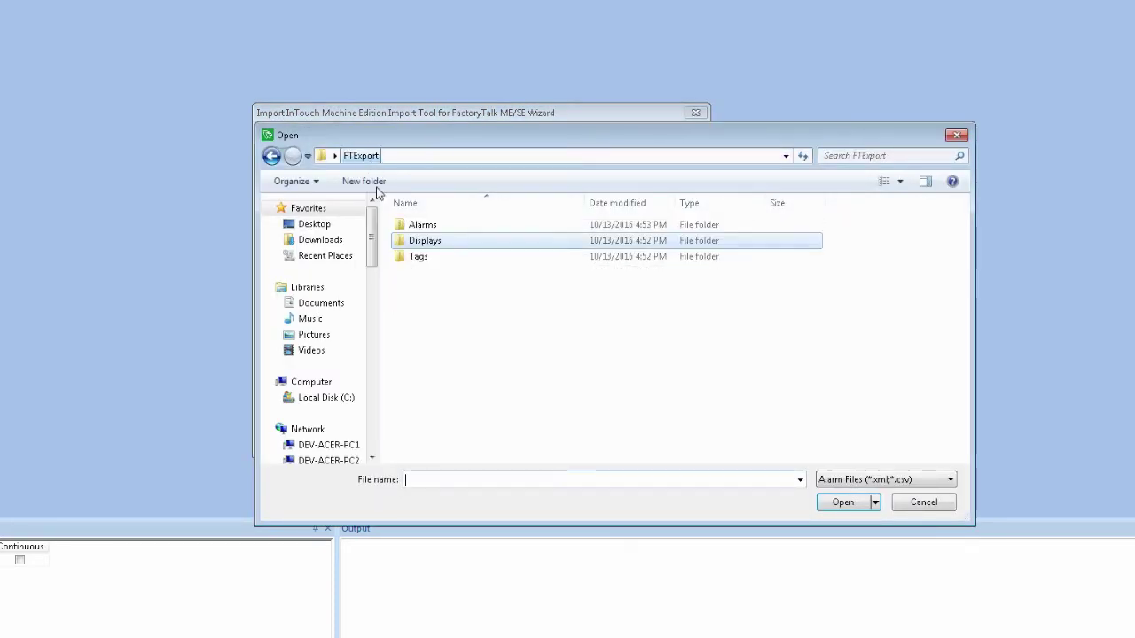
click(411, 229)
double_click(413, 230)
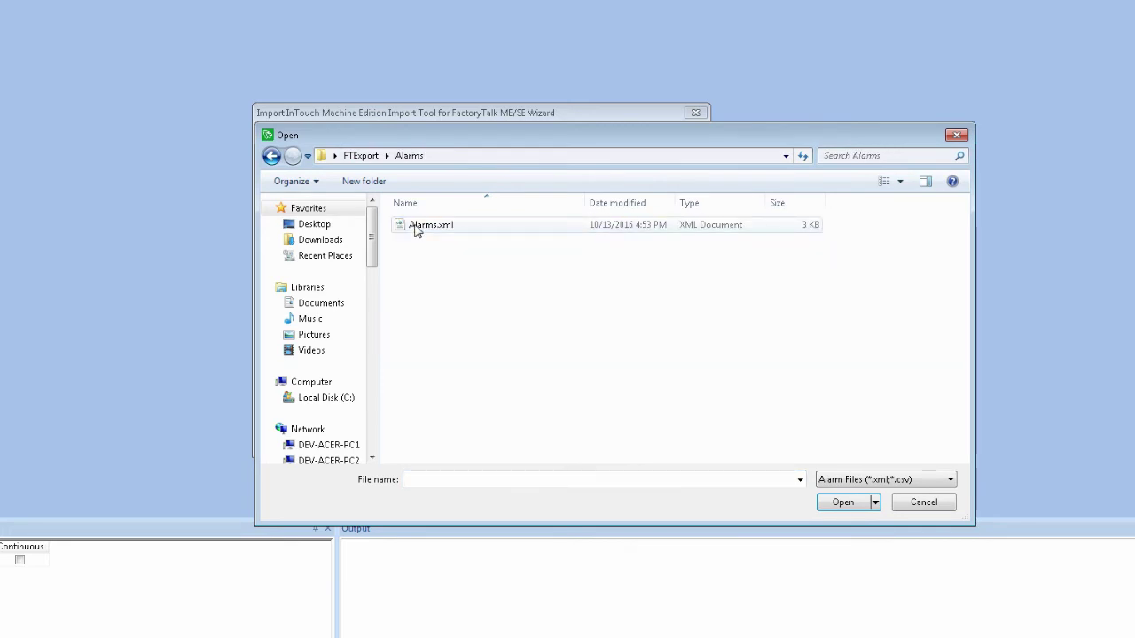
double_click(415, 228)
click(577, 337)
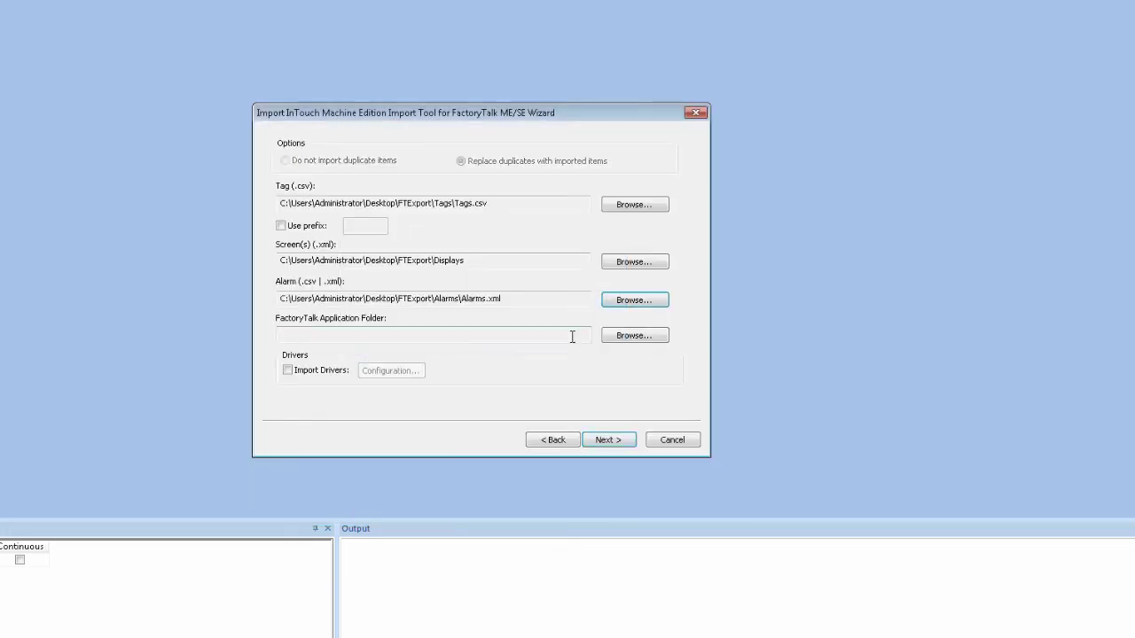
Set the application folder to the five-screen demo under Public Documents\RSView Enterprise\ME\HMI projects.
click(626, 340)
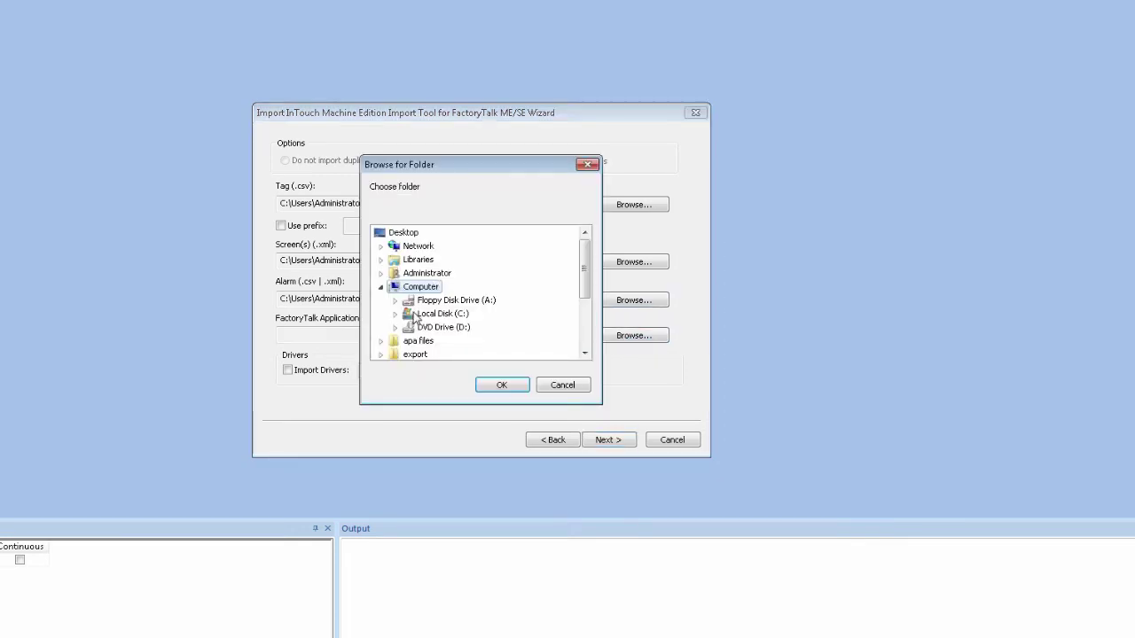
click(413, 315)
click(396, 315)
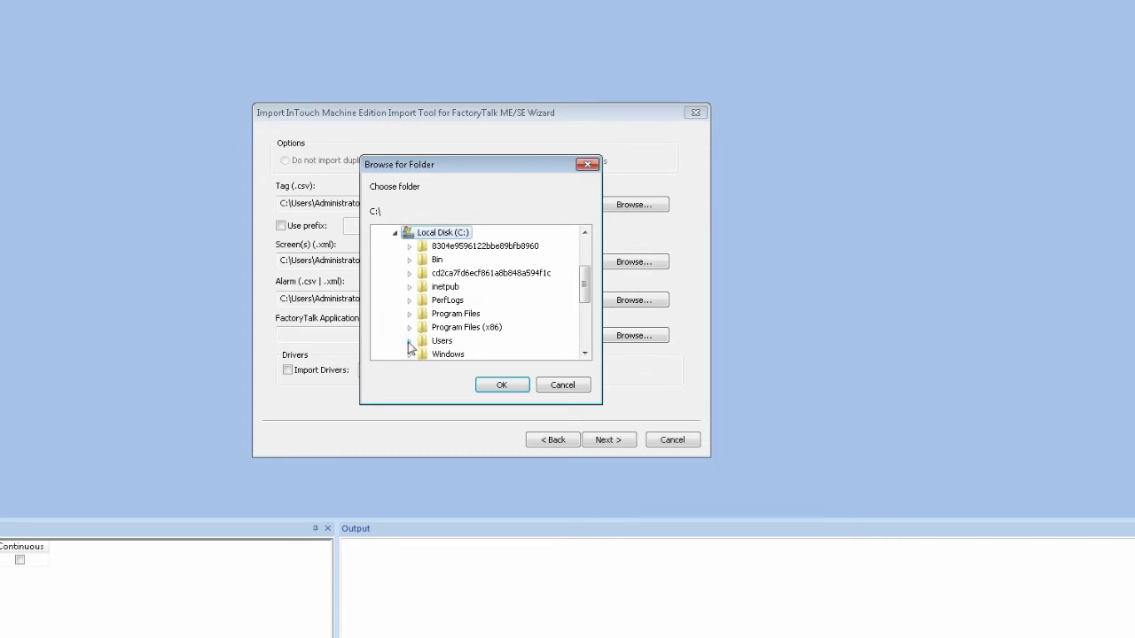
click(411, 341)
click(423, 341)
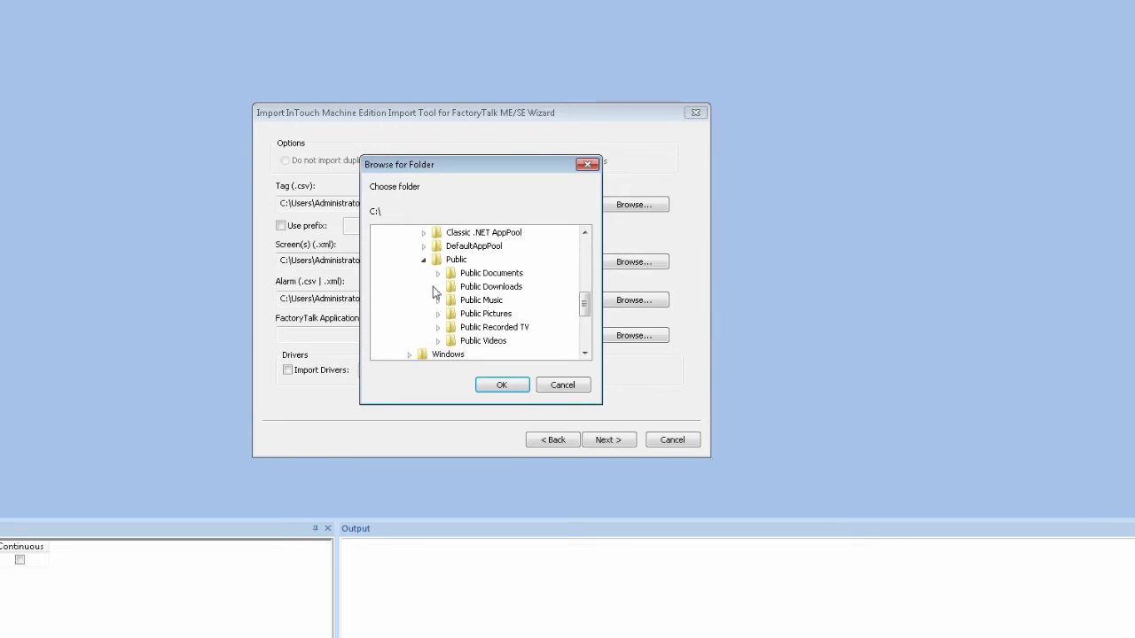
click(439, 275)
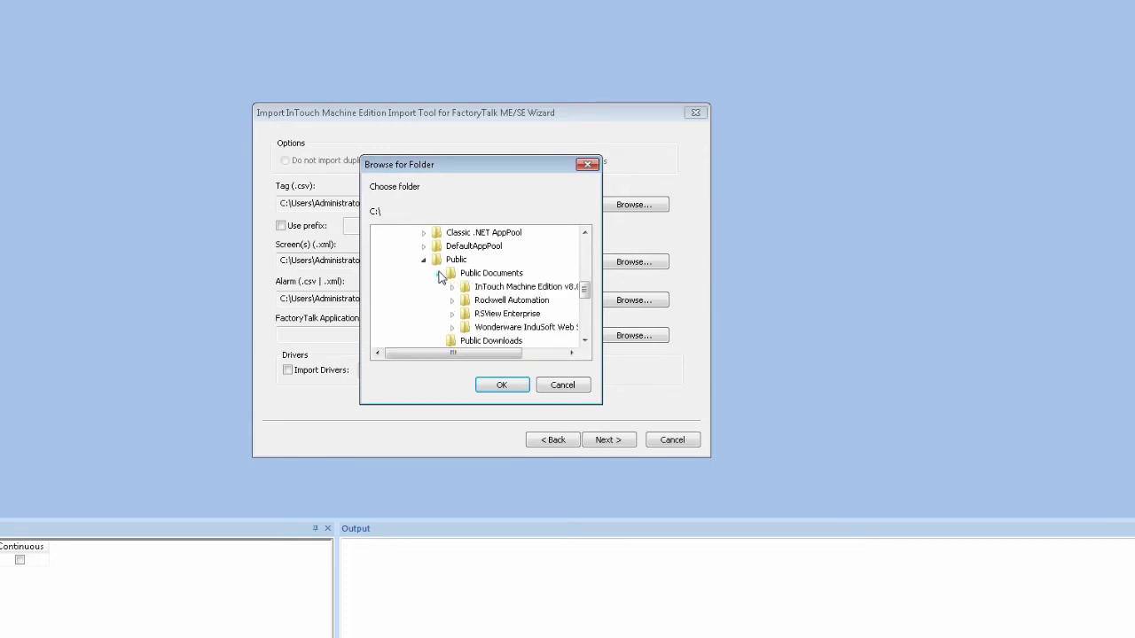
click(452, 314)
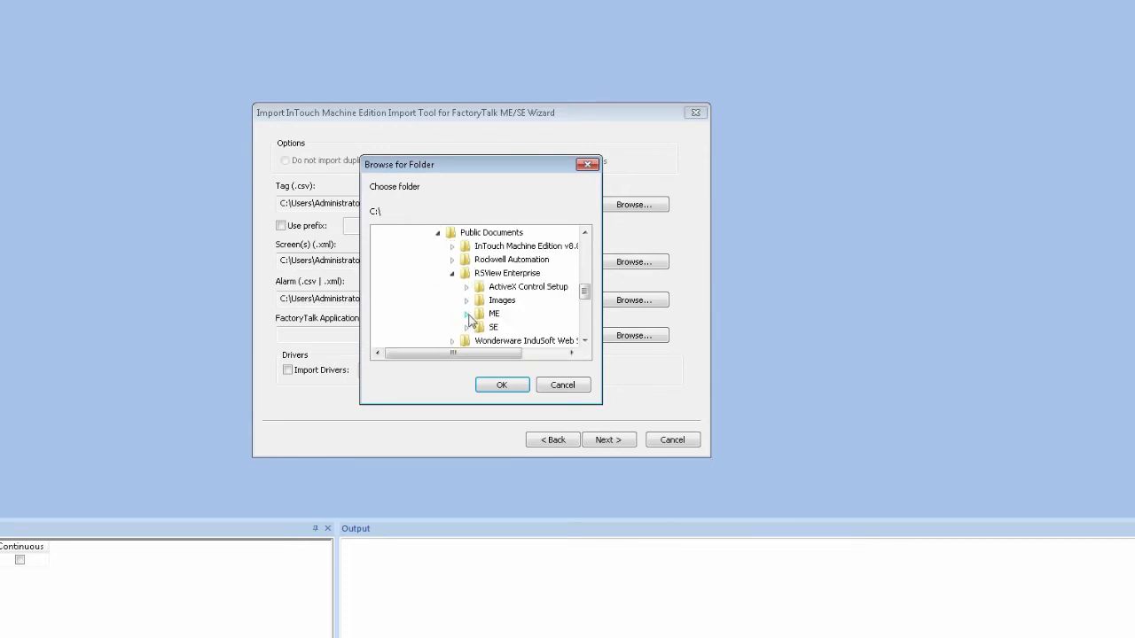
click(467, 315)
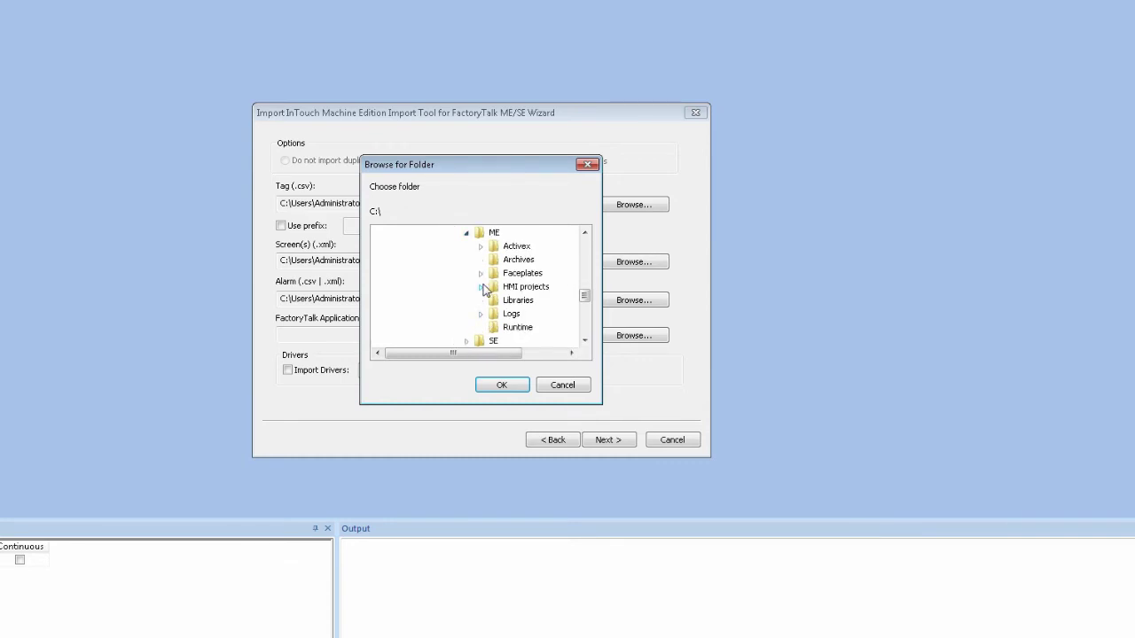
click(481, 287)
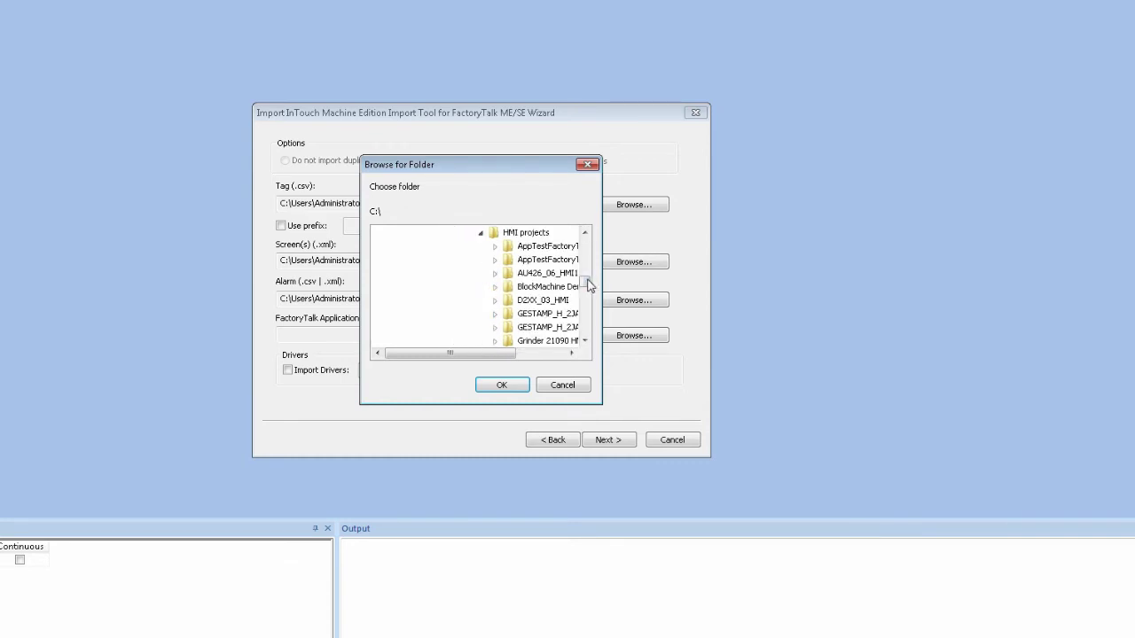
mouse_move(585, 286)
mouse_down()
mouse_move(591, 315)
mouse_move(586, 292)
mouse_up()
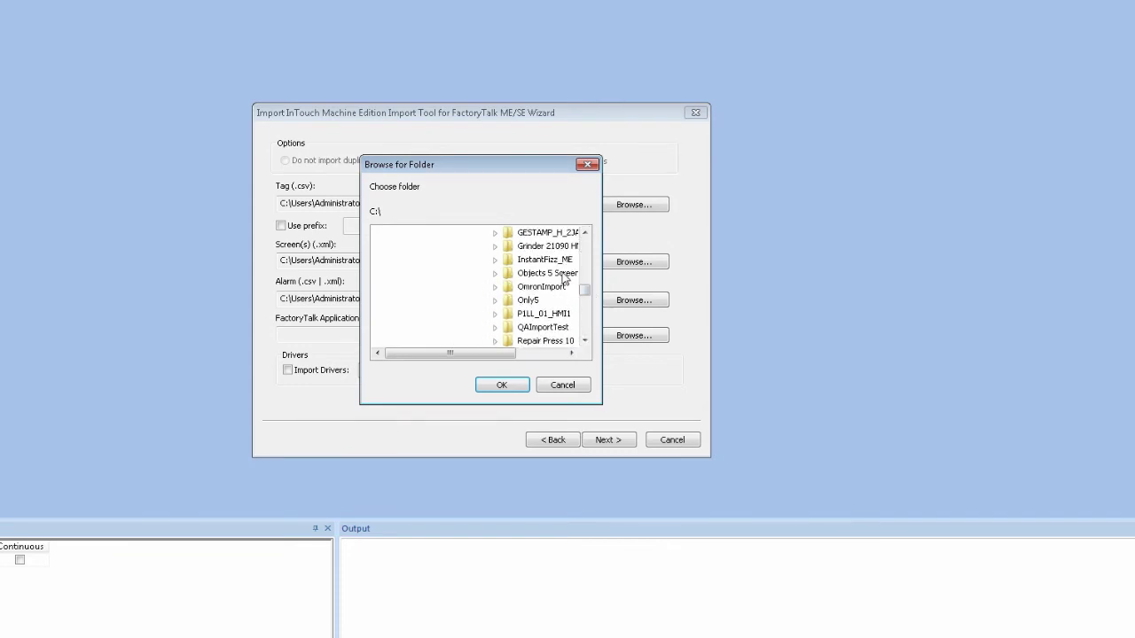
click(559, 272)
click(501, 386)
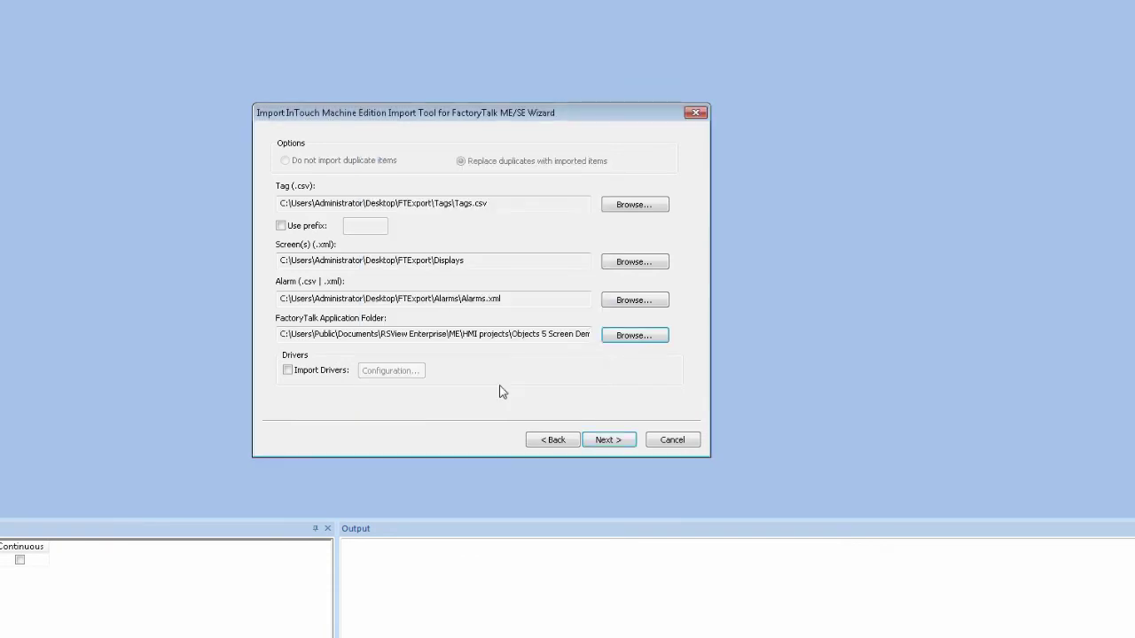
Enable Import Drivers, then begin a MyPLC device with the ABCIP driver and cancel it.
click(288, 371)
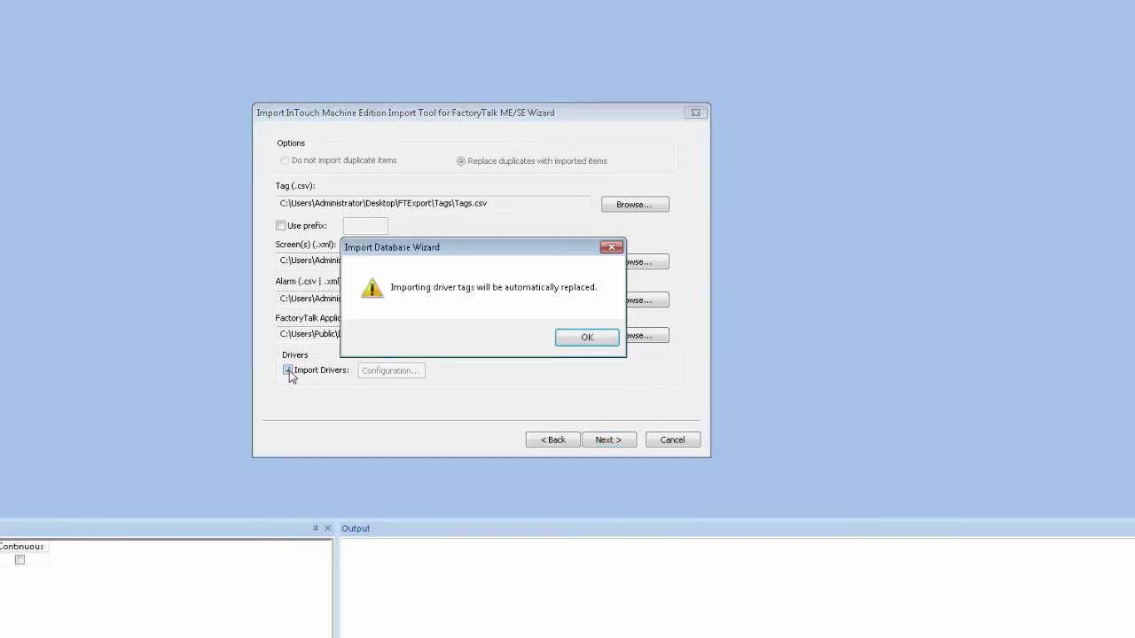
click(581, 339)
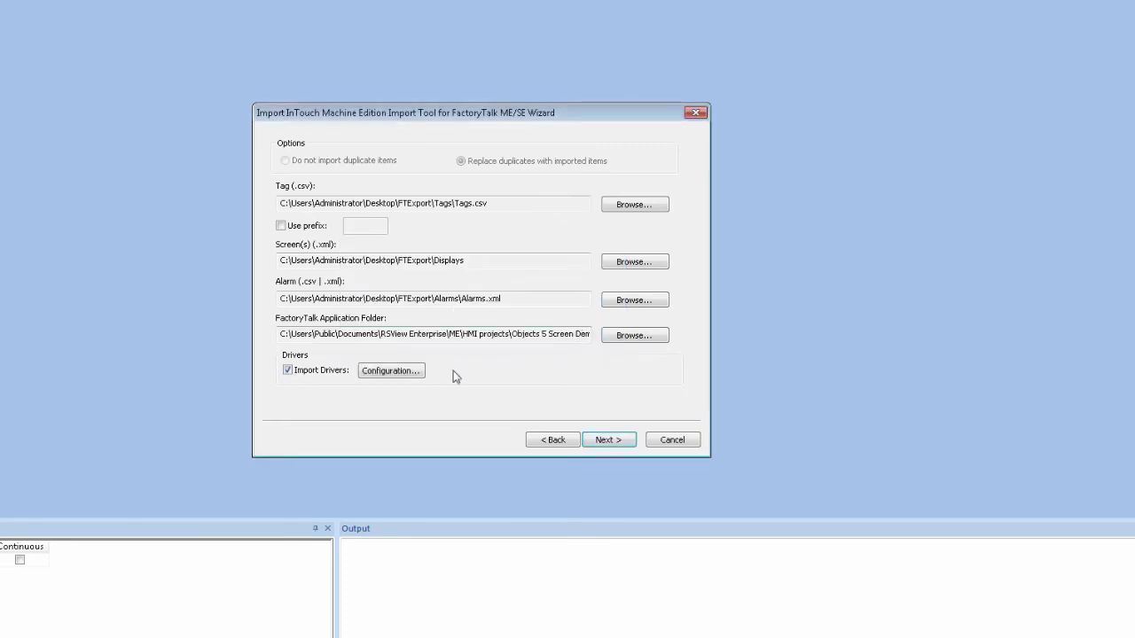
click(404, 370)
click(608, 199)
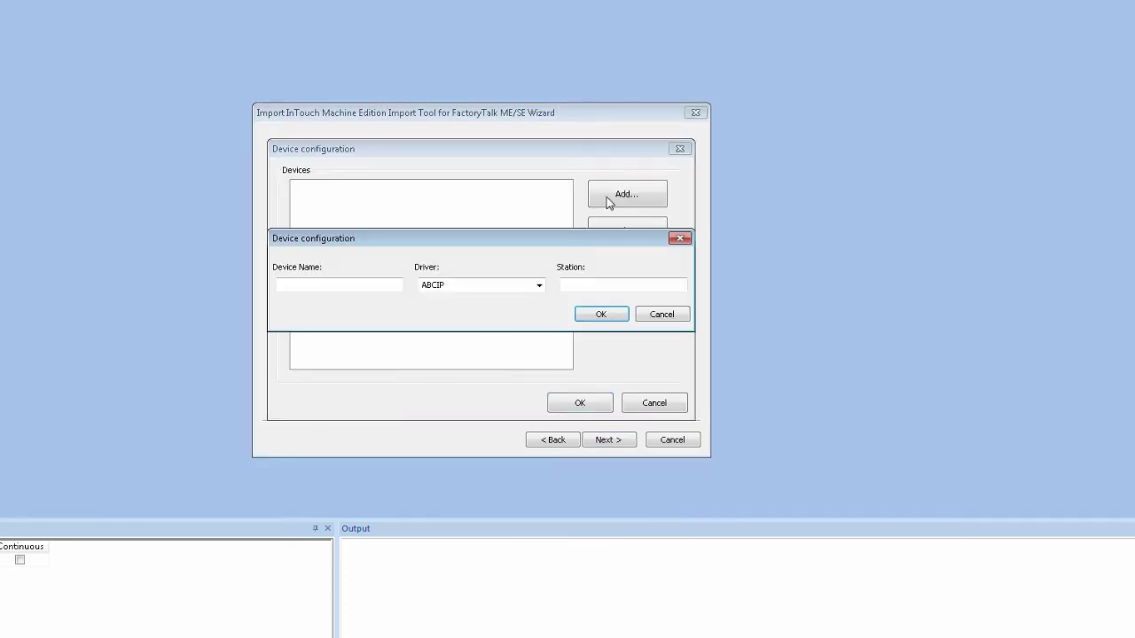
click(315, 285)
text(MyPLC)
click(538, 285)
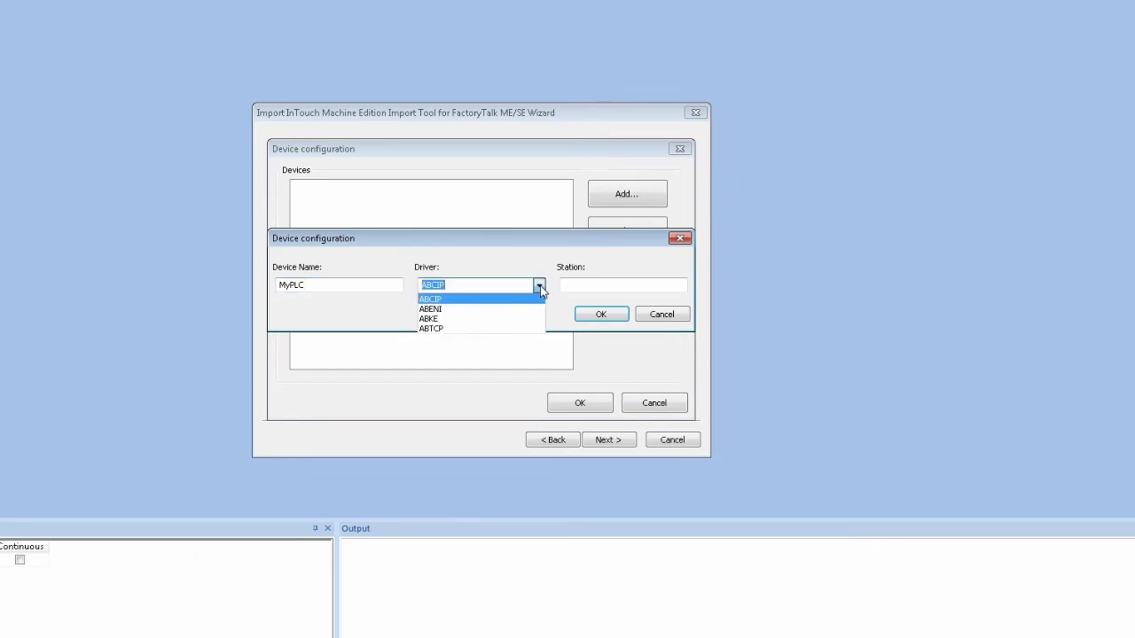
click(448, 302)
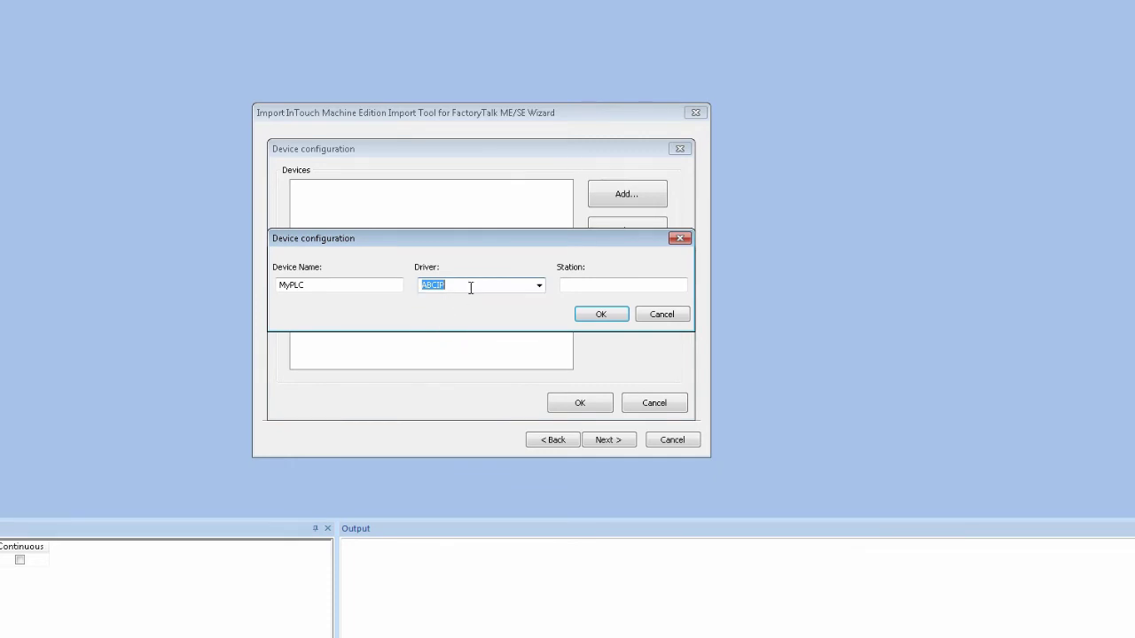
click(598, 285)
click(650, 316)
click(656, 404)
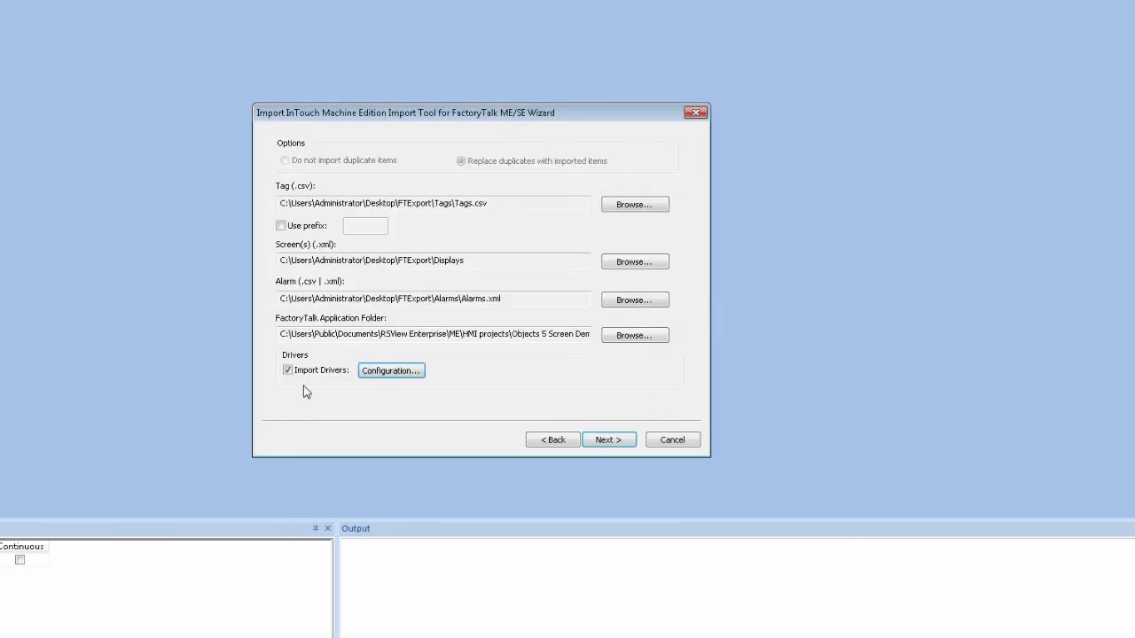
Import the 25 checked FactoryTalk tags with screens and alarms, leaving drivers out.
click(304, 373)
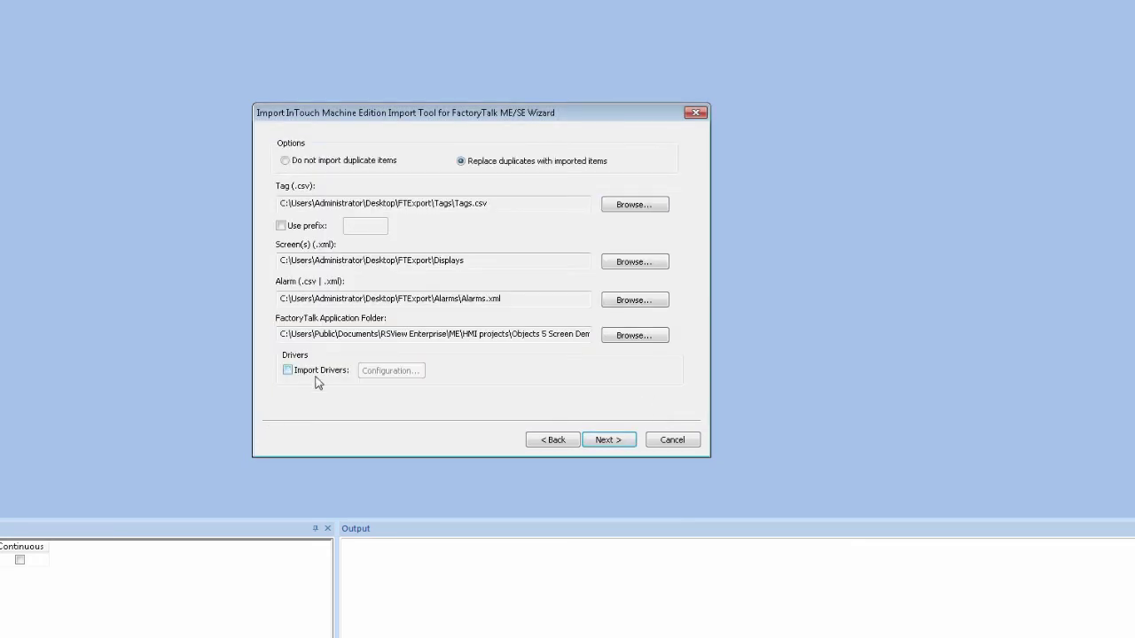
click(608, 441)
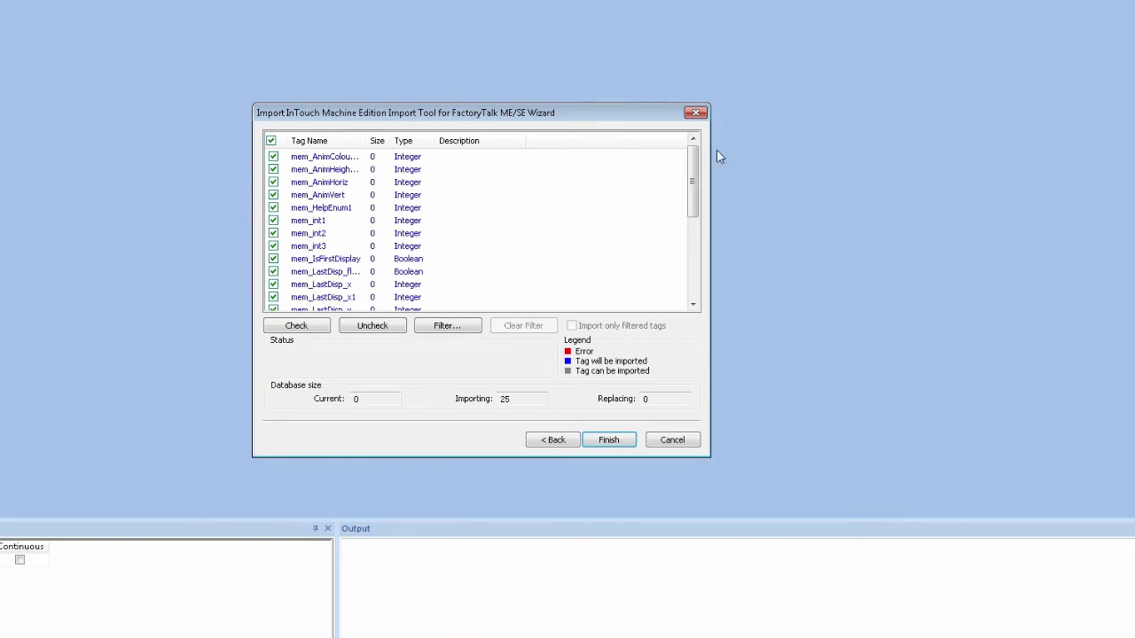
drag(693, 164, 696, 297)
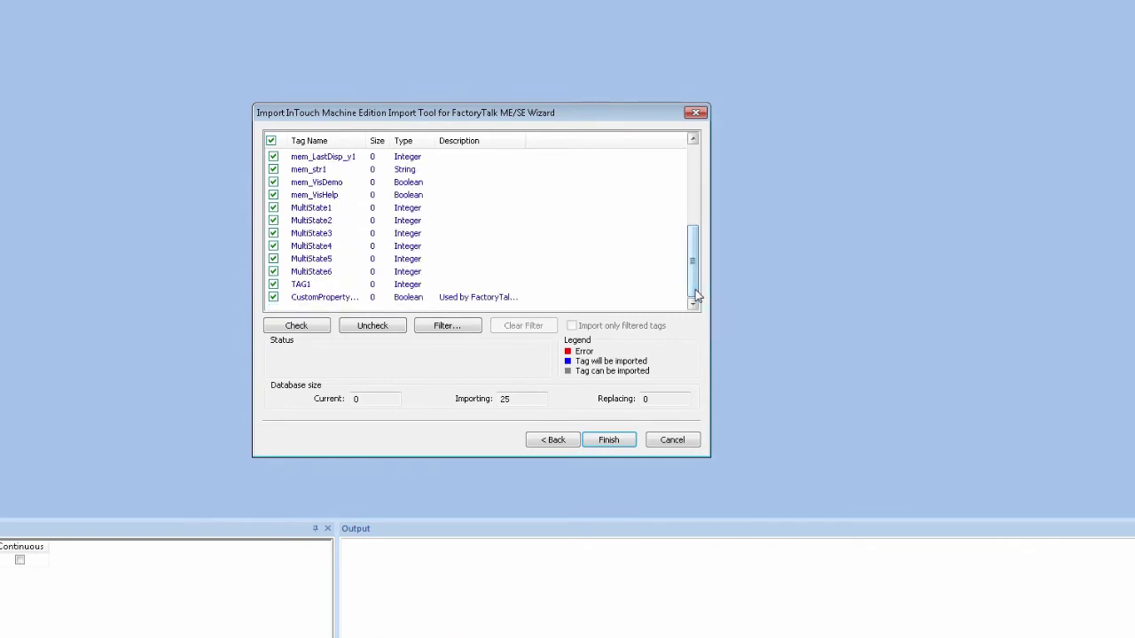
click(607, 439)
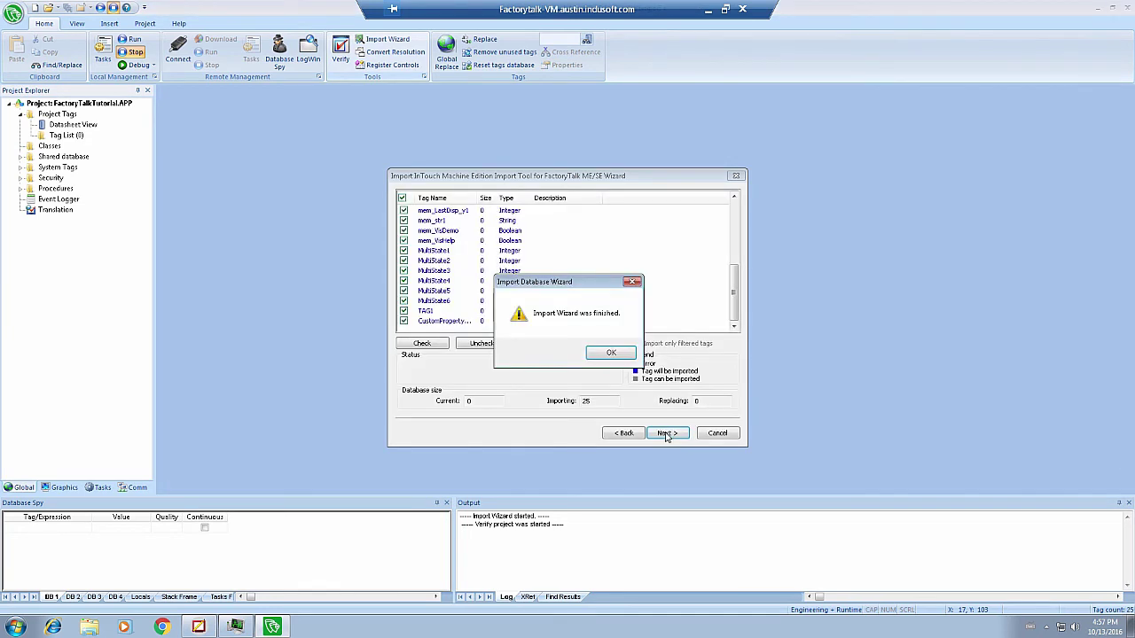
Dismiss the finished import wizard and expand the Tag List to see the 25 tags.
click(609, 353)
click(660, 431)
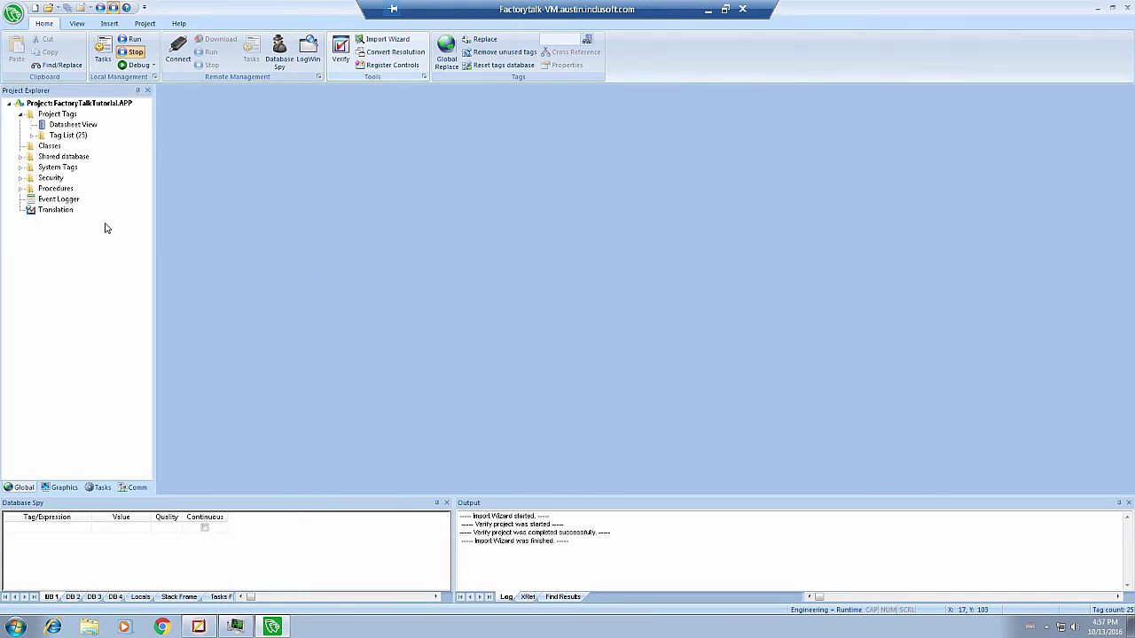
click(35, 135)
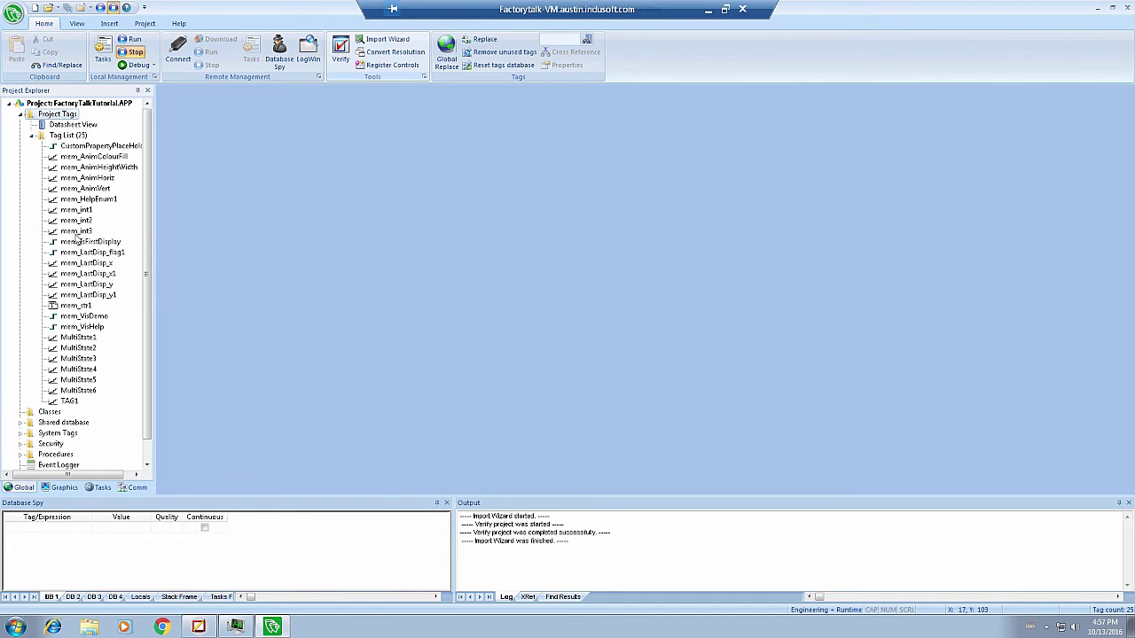
Open the imported Animation I and Graphical Data Representation screens from Graphics.
click(61, 488)
click(20, 115)
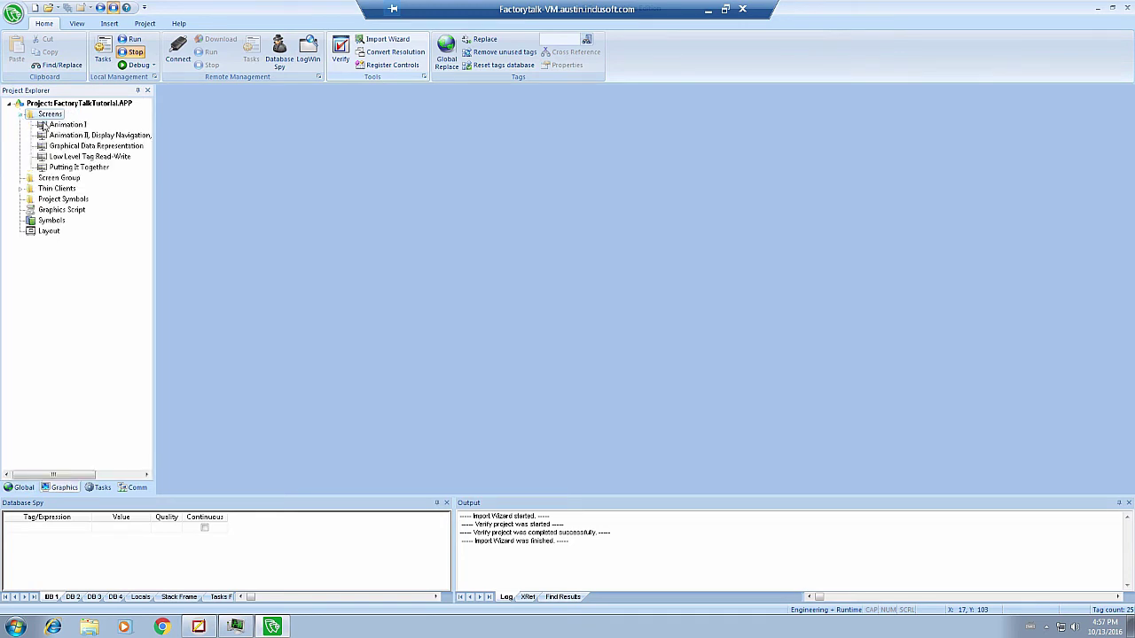
click(50, 129)
double_click(50, 128)
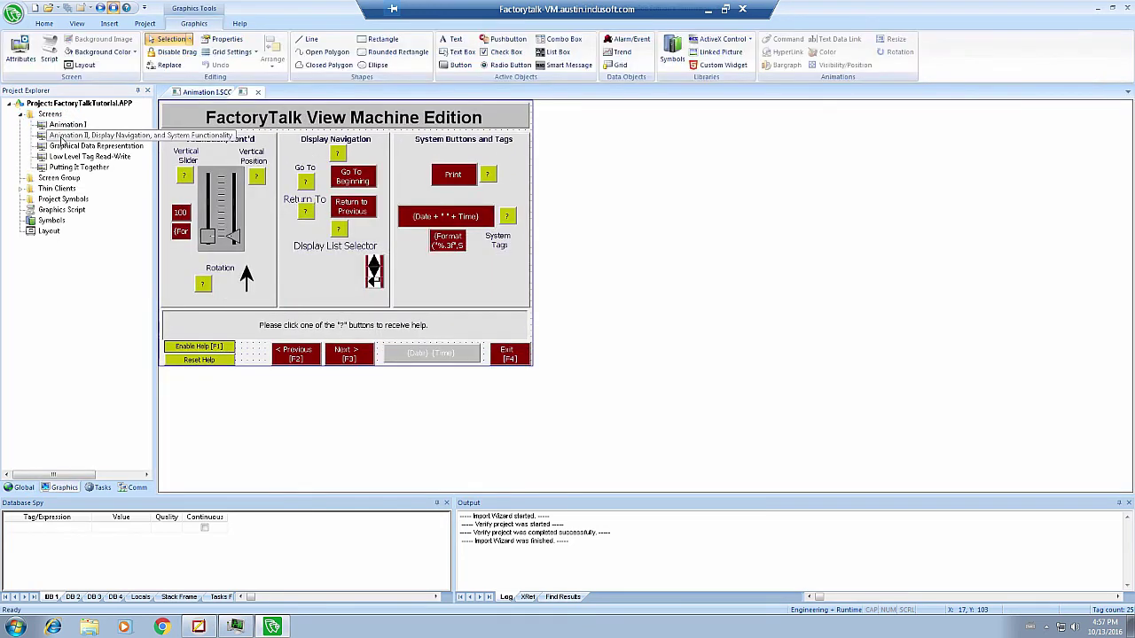
double_click(67, 148)
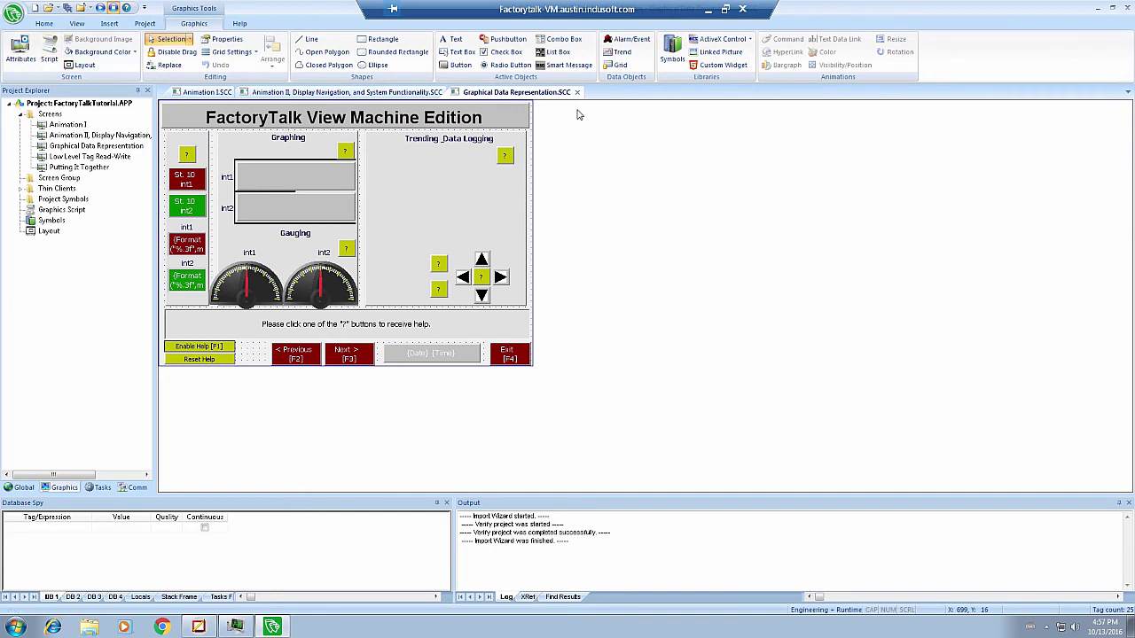
Close Graphical Data Representation without saving, then close all remaining open screens.
click(577, 93)
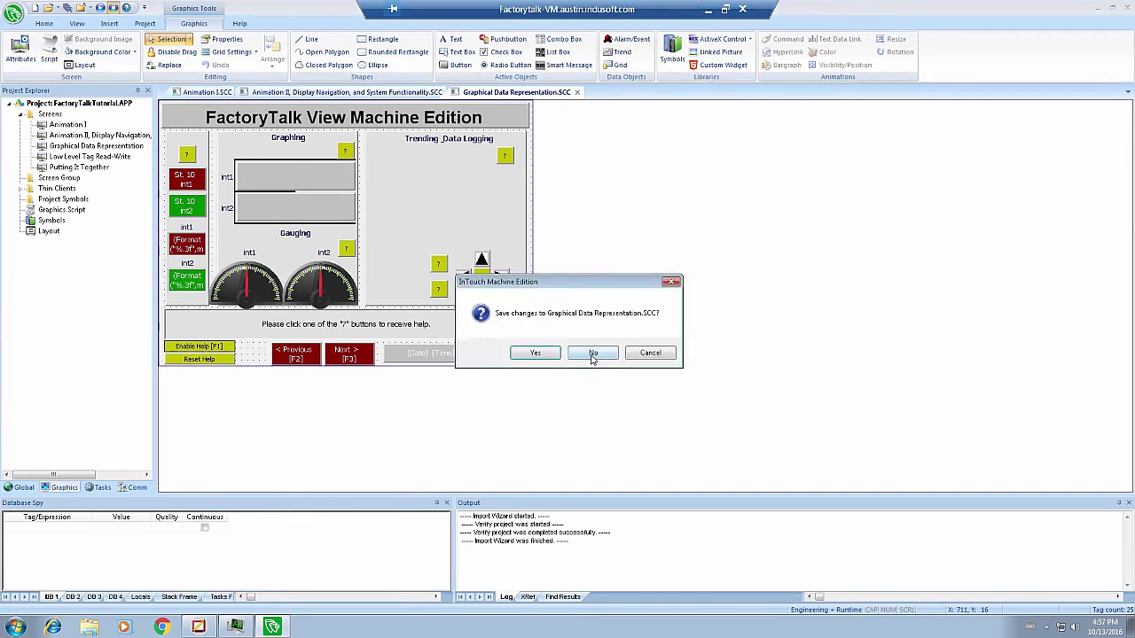
click(590, 354)
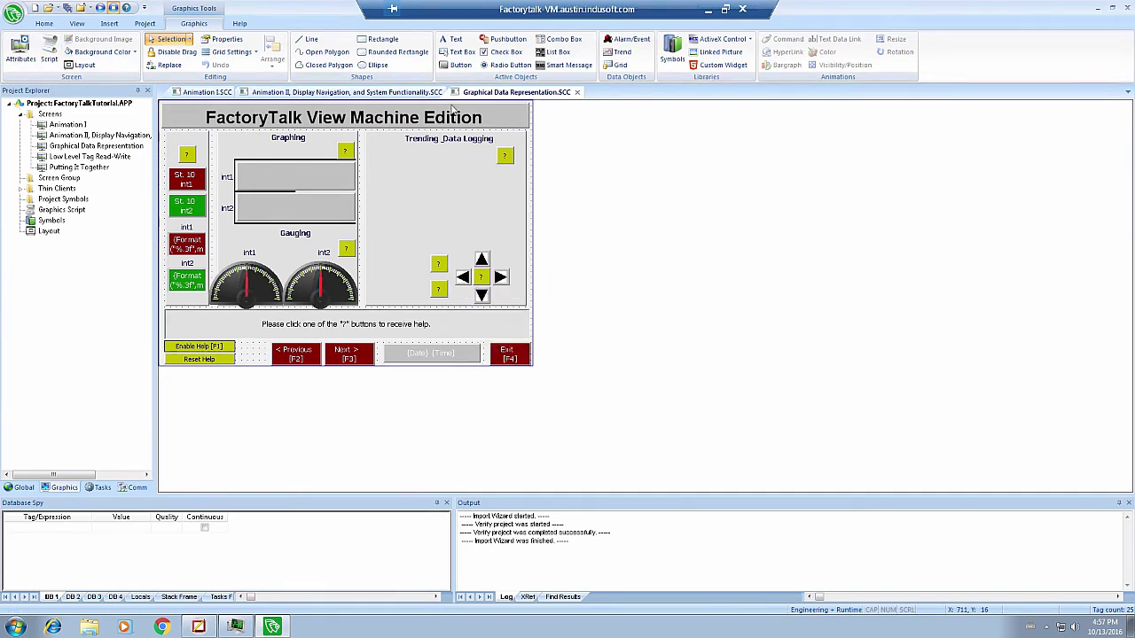
click(76, 24)
click(443, 61)
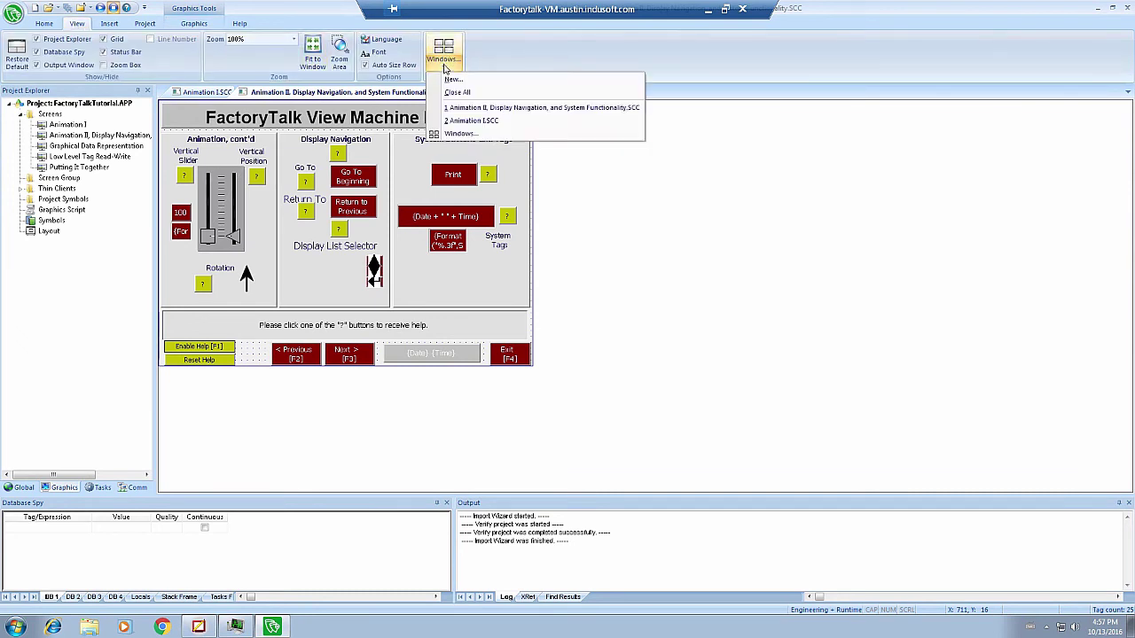
click(454, 93)
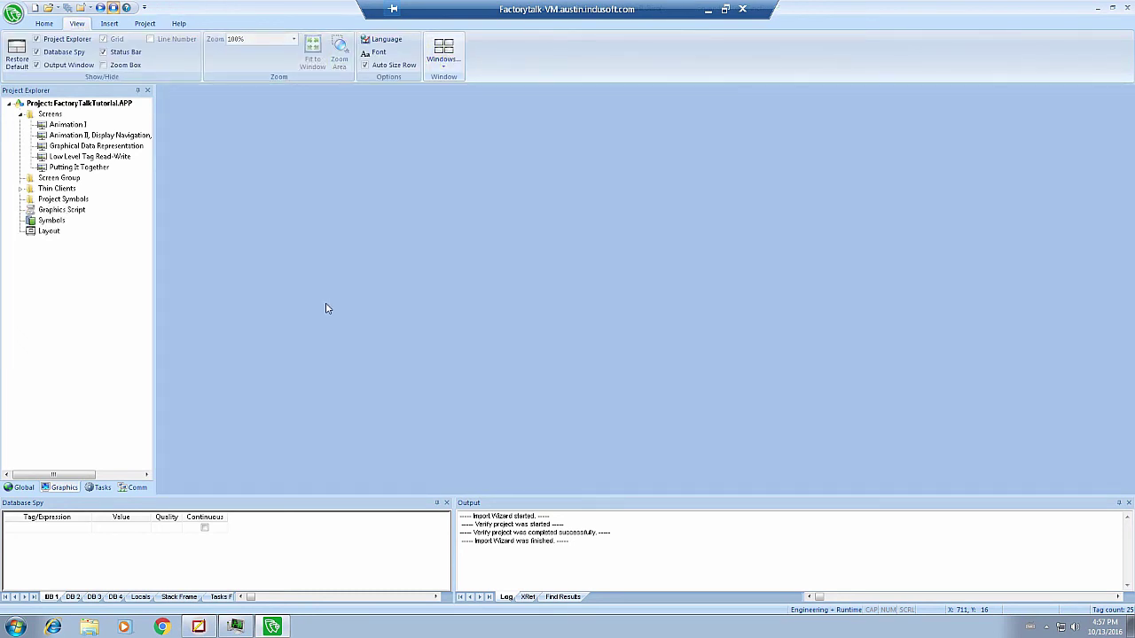
click(146, 25)
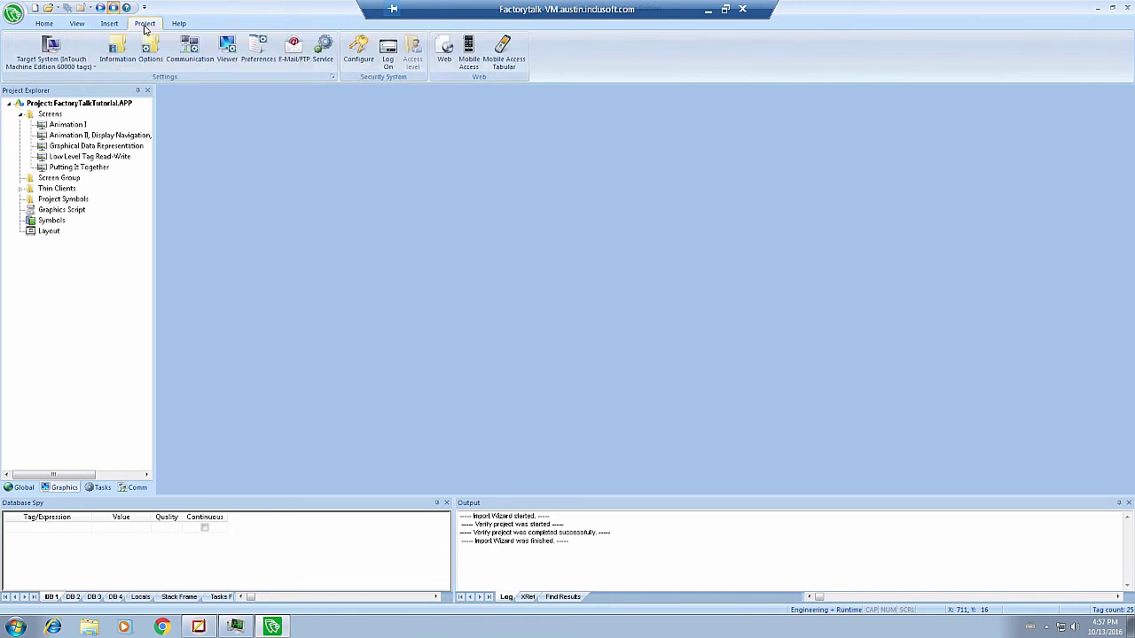
Check FactoryTalk's System Startup initial graphic (Low Level Tag Read-Write), then cancel out.
key(alt+Tab)
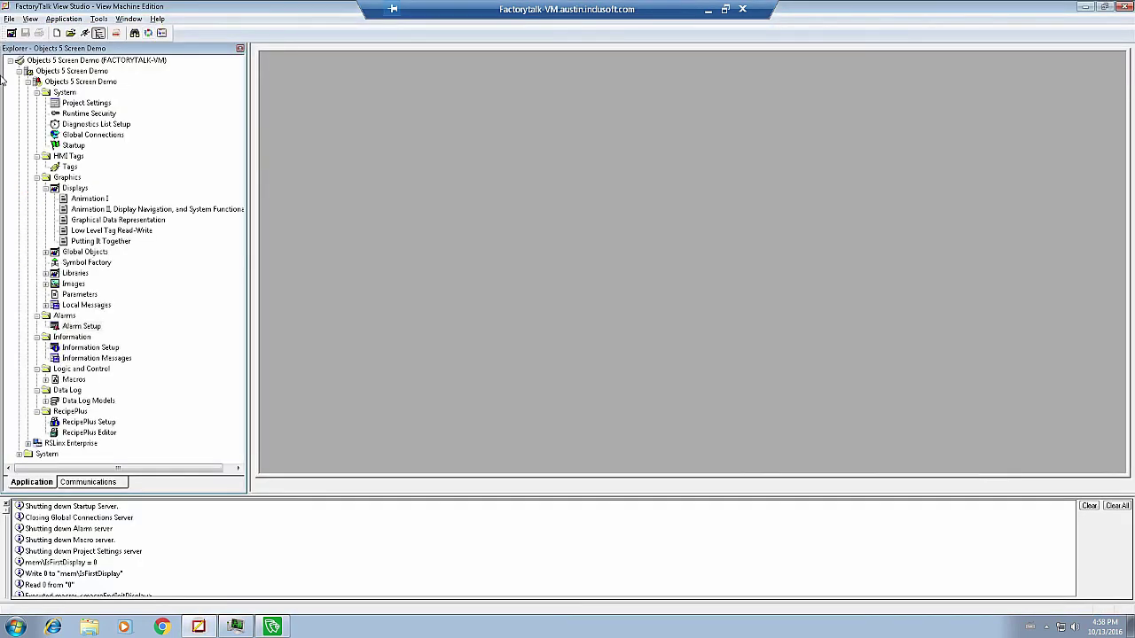
double_click(73, 144)
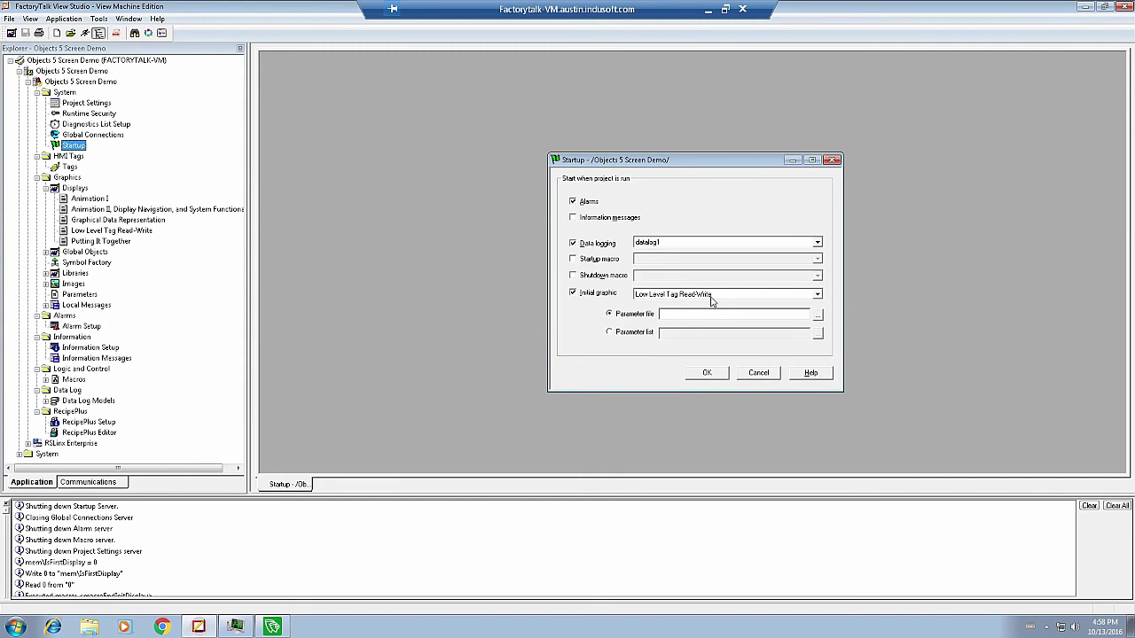
click(758, 374)
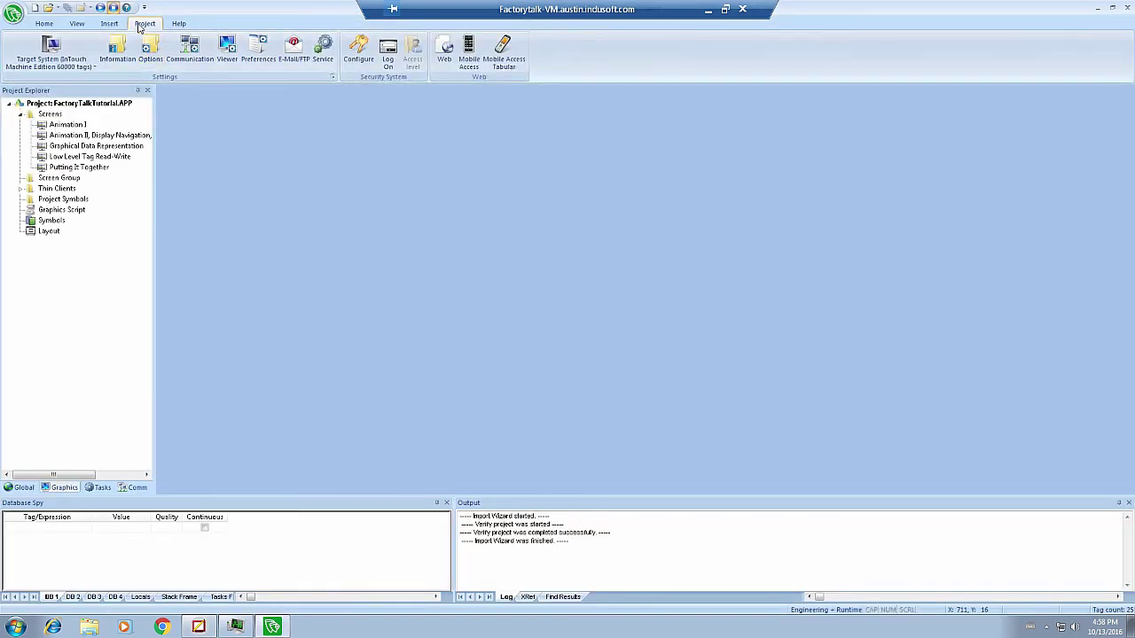
Set the Viewer startup screen to Low Level Tag Read-Write and save the settings.
click(227, 52)
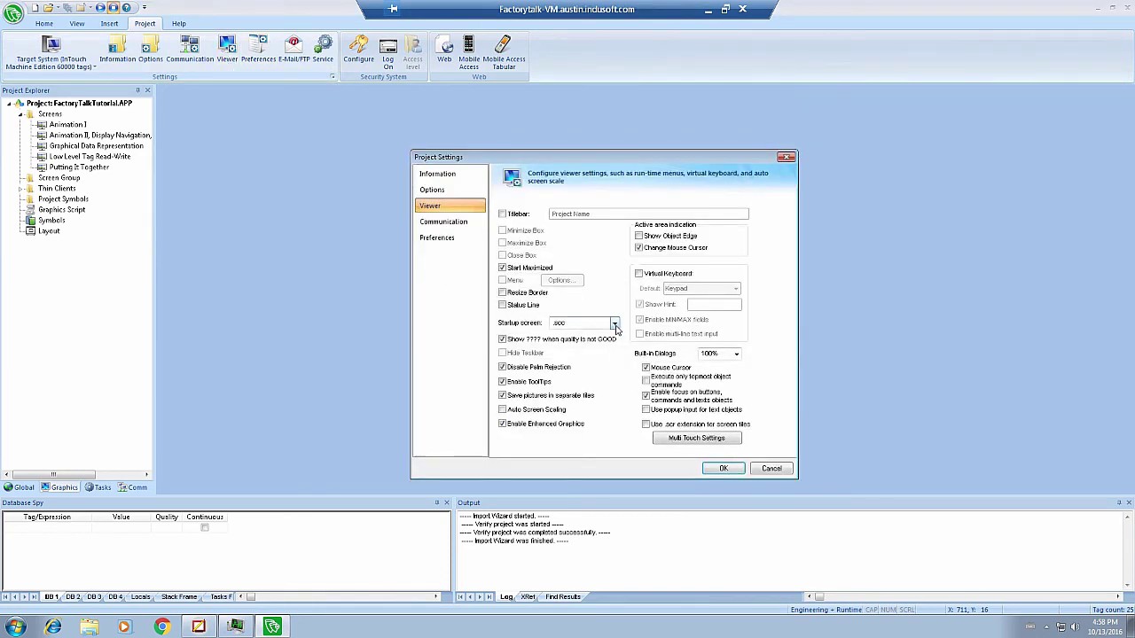
click(615, 324)
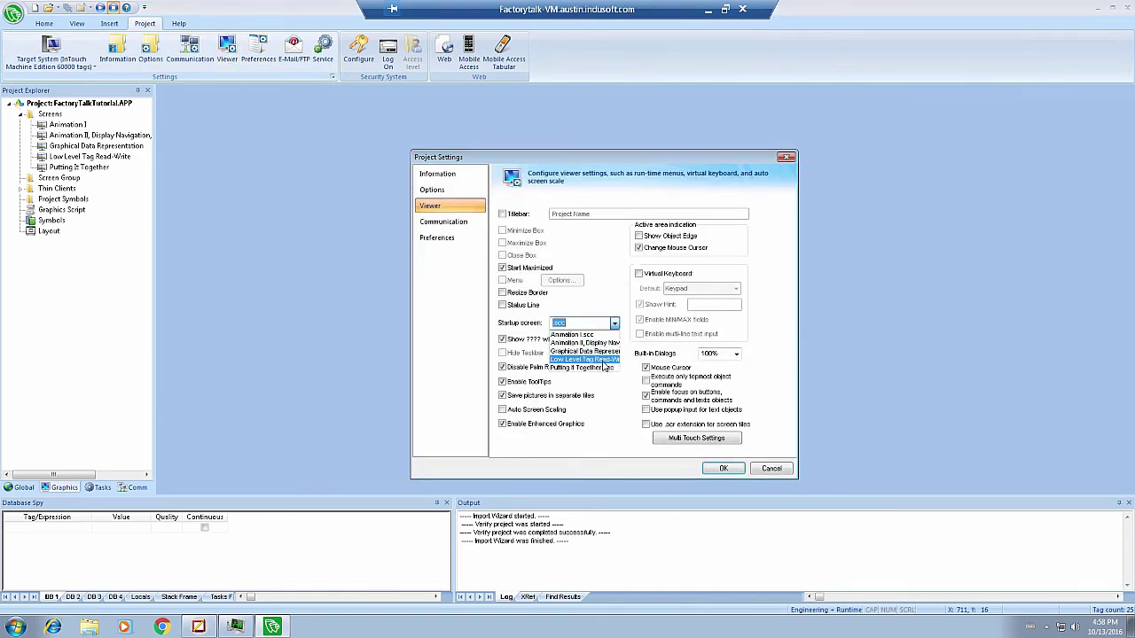
click(606, 365)
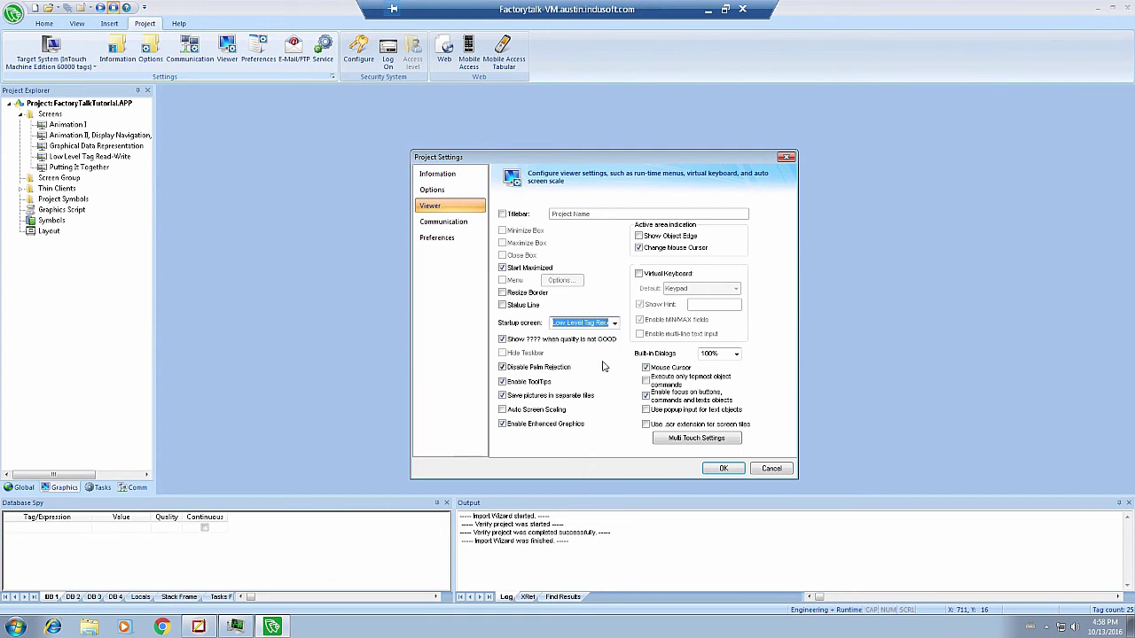
click(717, 472)
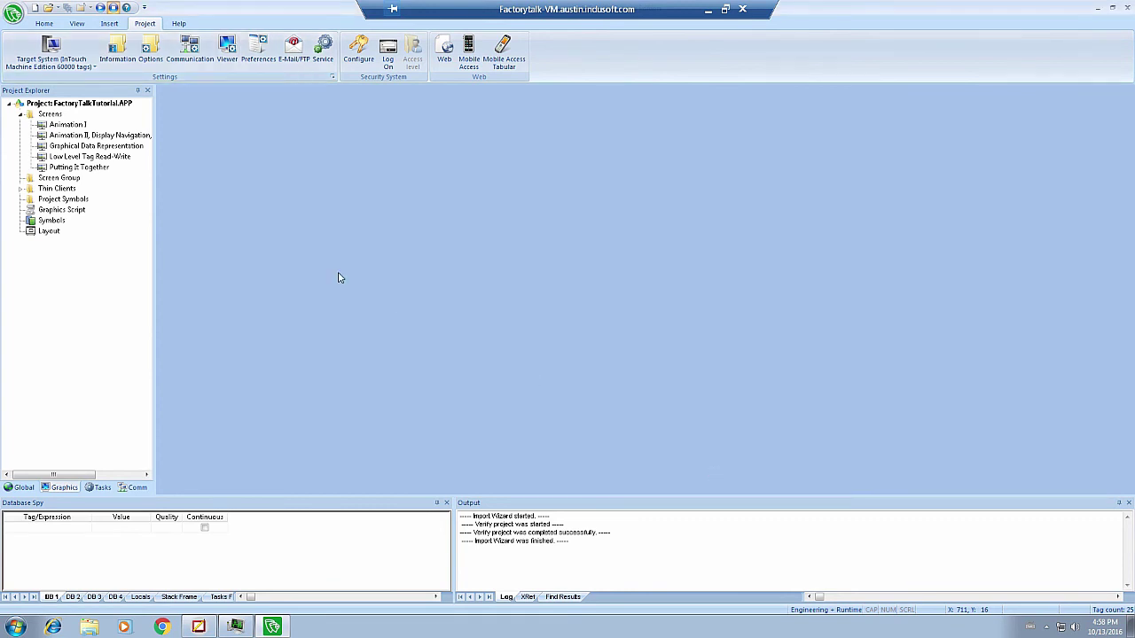
Run the imported project and drag the Vertical Slider to the top, reaching 95.0.
click(101, 8)
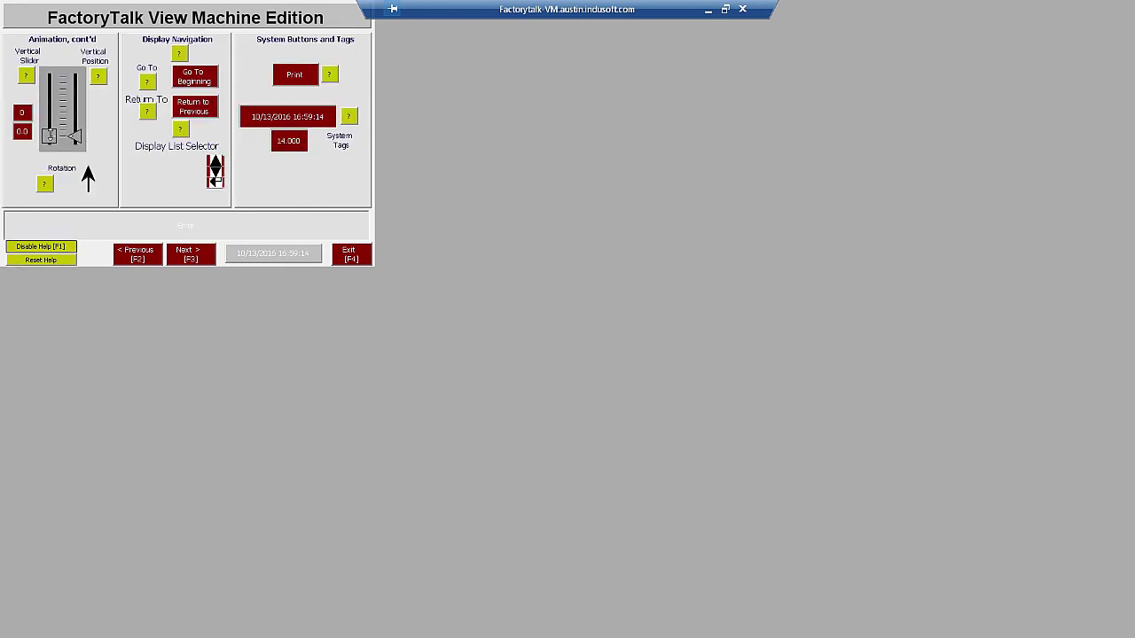
drag(48, 135, 50, 80)
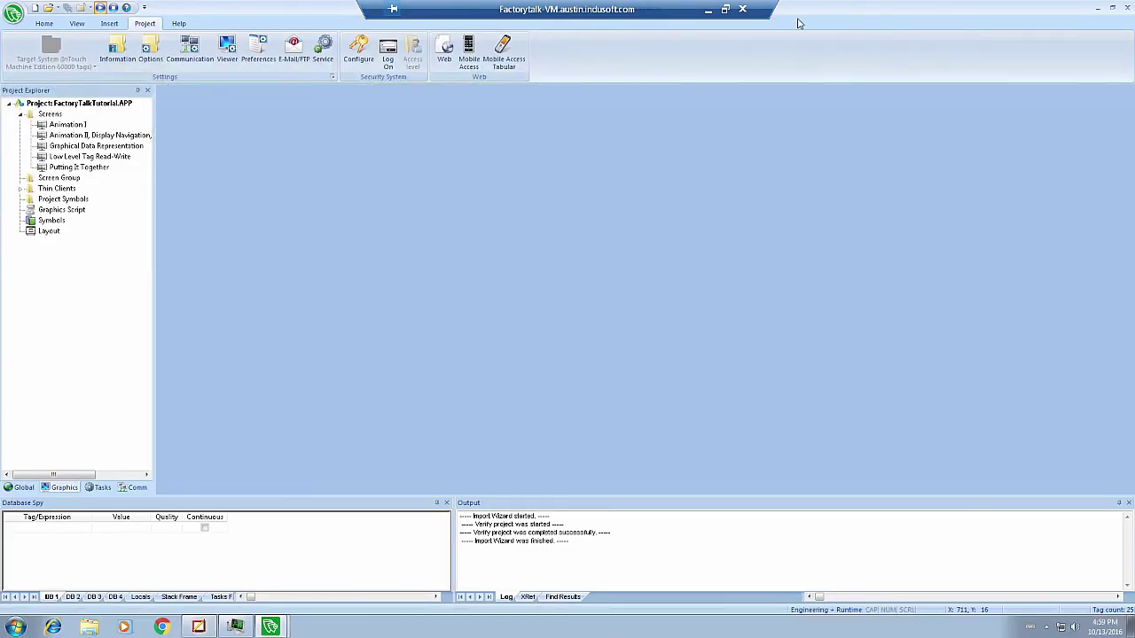
Minimize the remote desktop session to reveal the PowerPoint slide show.
click(707, 11)
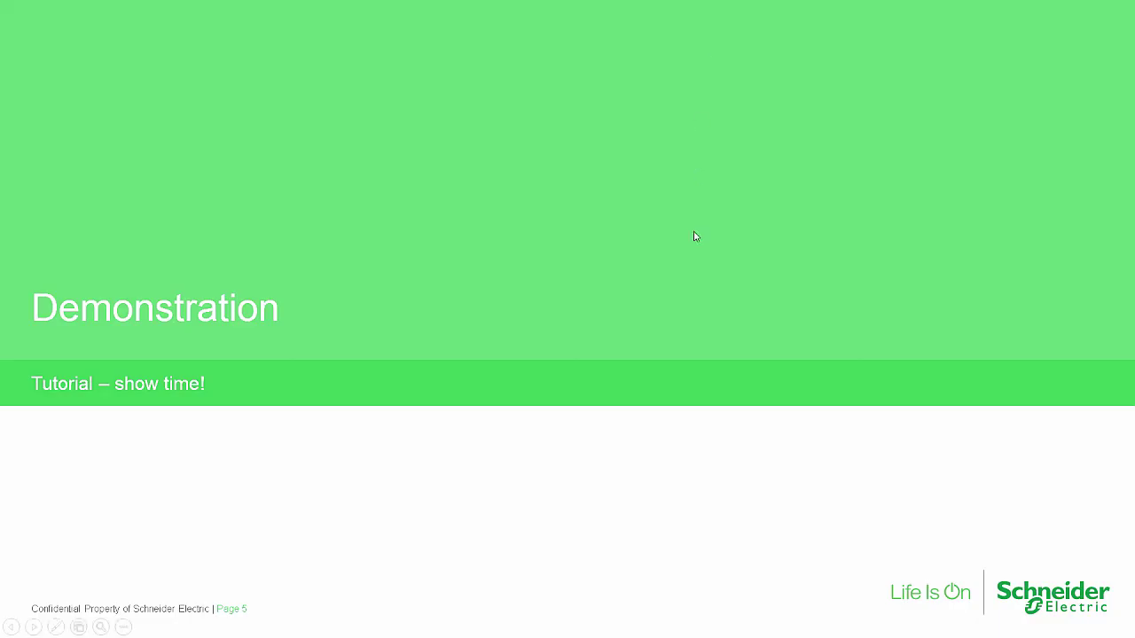